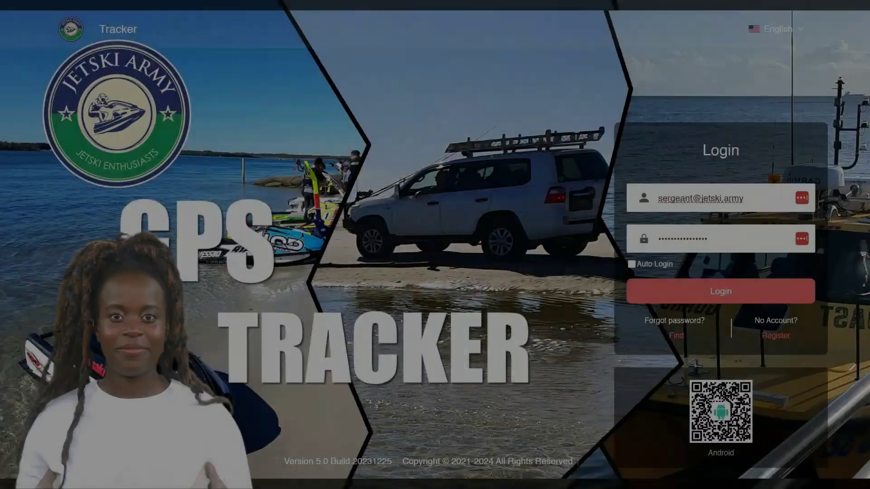
Sign in using the saved JSADemo login from the autofill suggestions.
{"action": "left_click", "coordinate": [658, 168]}
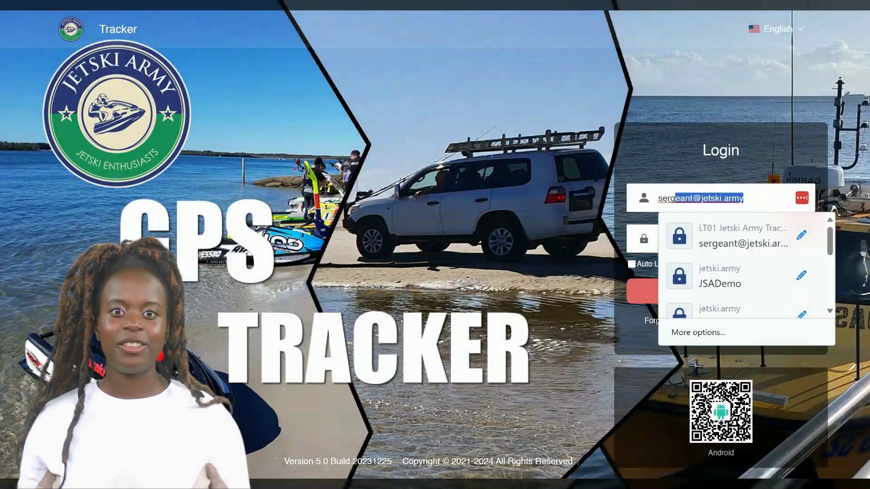
{"action": "left_click", "coordinate": [710, 277]}
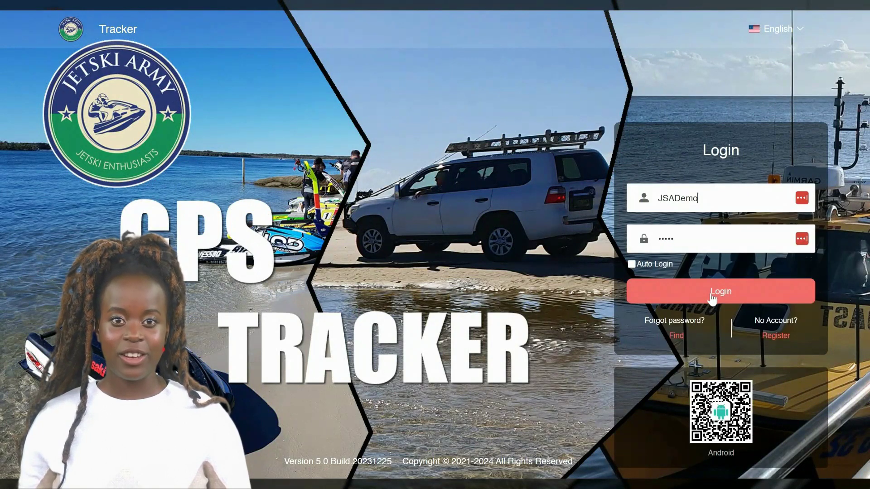
{"action": "left_click", "coordinate": [711, 297]}
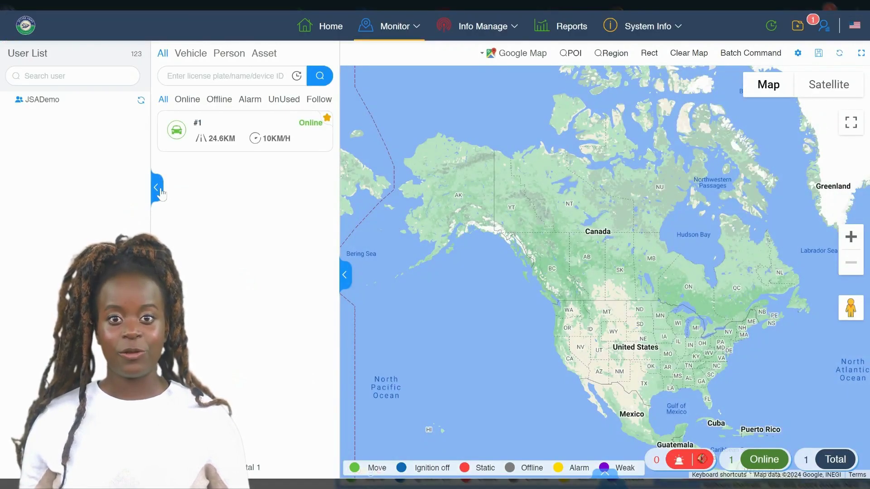
Collapse and restore the side panels, then show vehicle #1's live status on the map.
{"action": "left_click", "coordinate": [158, 190]}
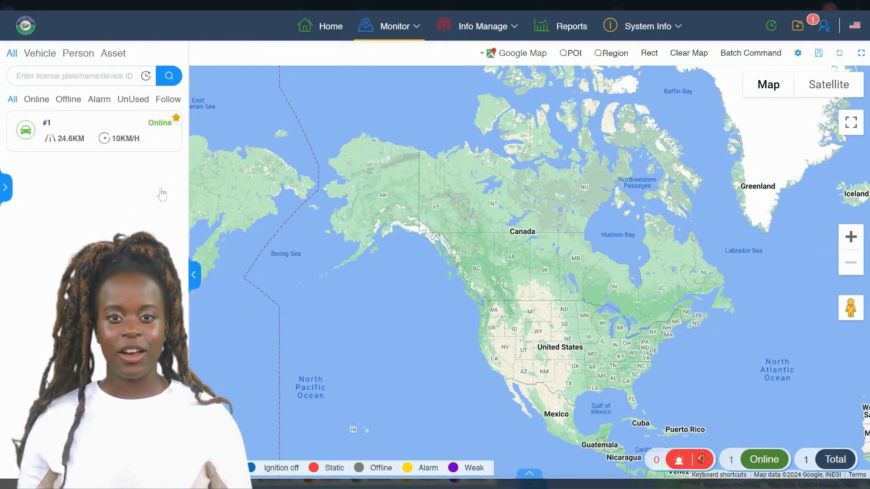
{"action": "left_click", "coordinate": [195, 276]}
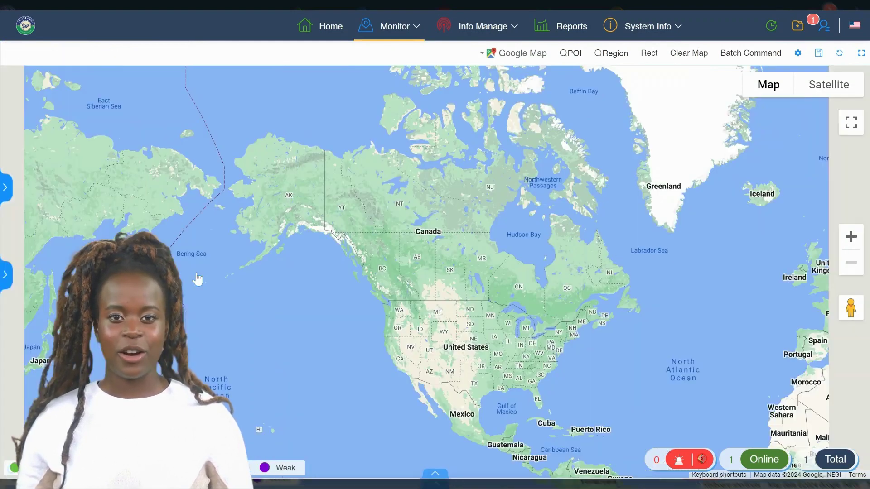
{"action": "left_click", "coordinate": [6, 188]}
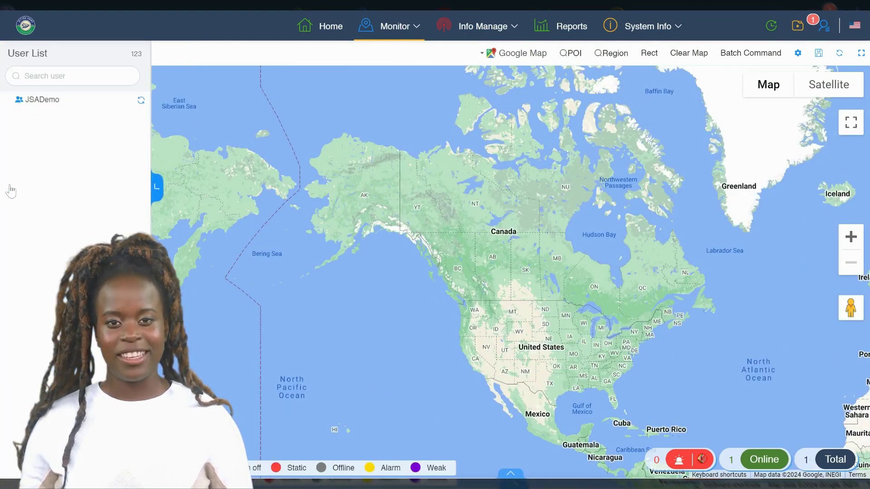
{"action": "left_click", "coordinate": [157, 190]}
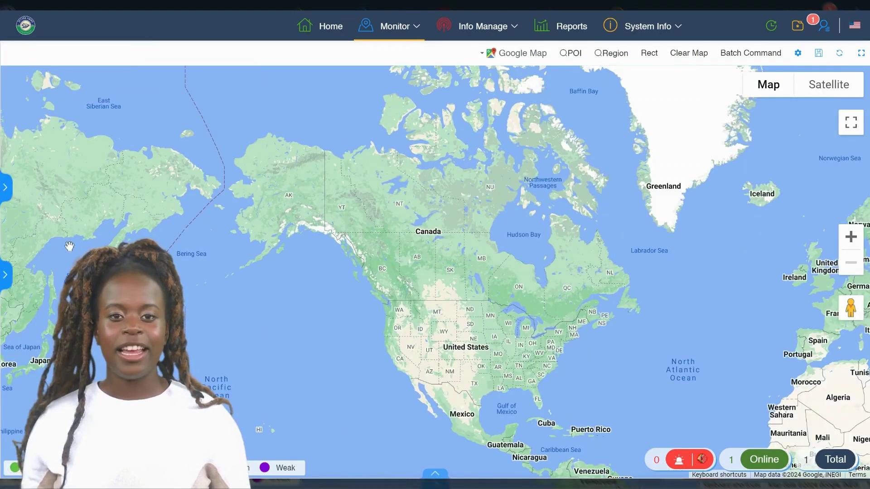
{"action": "left_click", "coordinate": [7, 274]}
{"action": "left_click", "coordinate": [123, 127]}
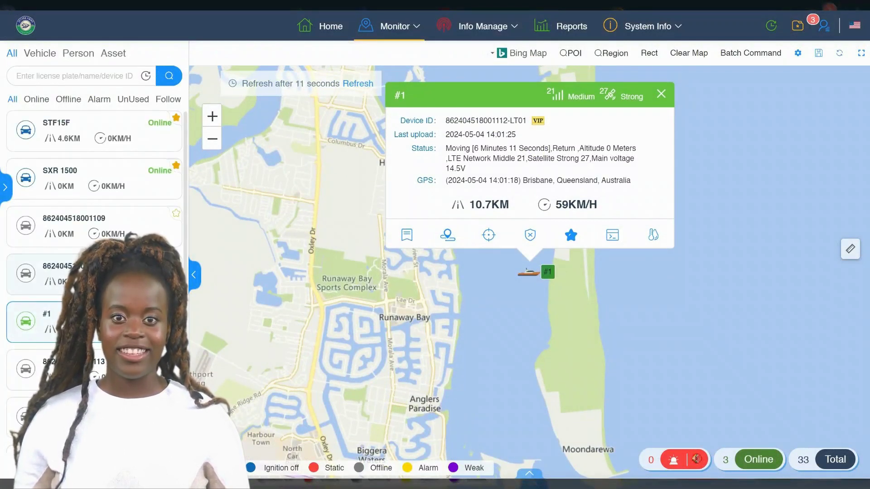
{"action": "scroll", "coordinate": [99, 167], "scroll_direction": "down", "scroll_amount": 2}
{"action": "scroll", "coordinate": [100, 134], "scroll_direction": "up", "scroll_amount": 2}
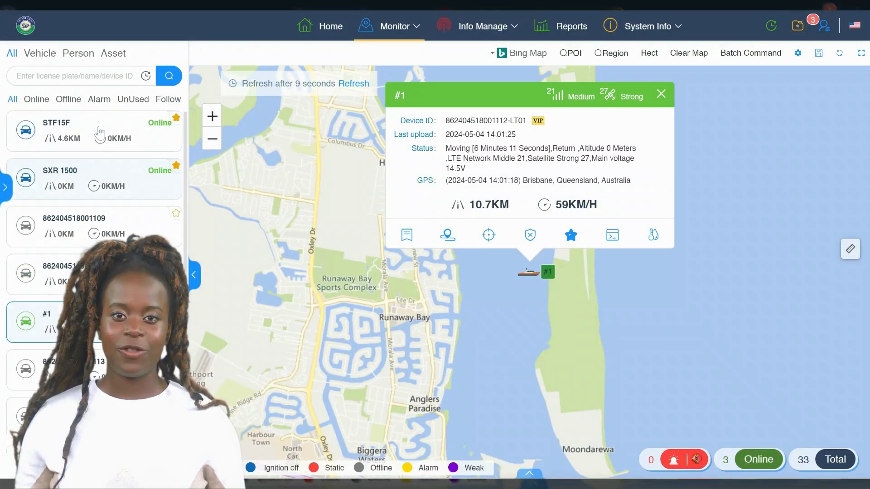
{"action": "left_click", "coordinate": [100, 134]}
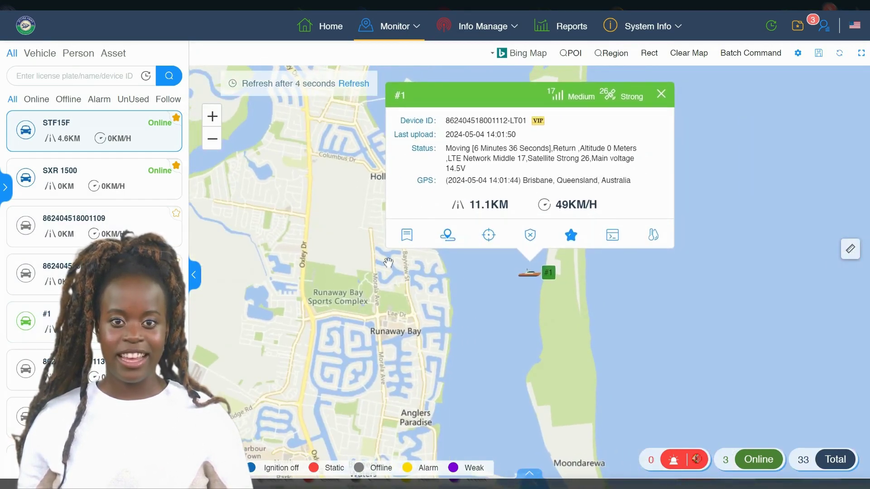
Open vehicle #1's Device Detail dialog, review all its fields and save them.
{"action": "left_click", "coordinate": [407, 236]}
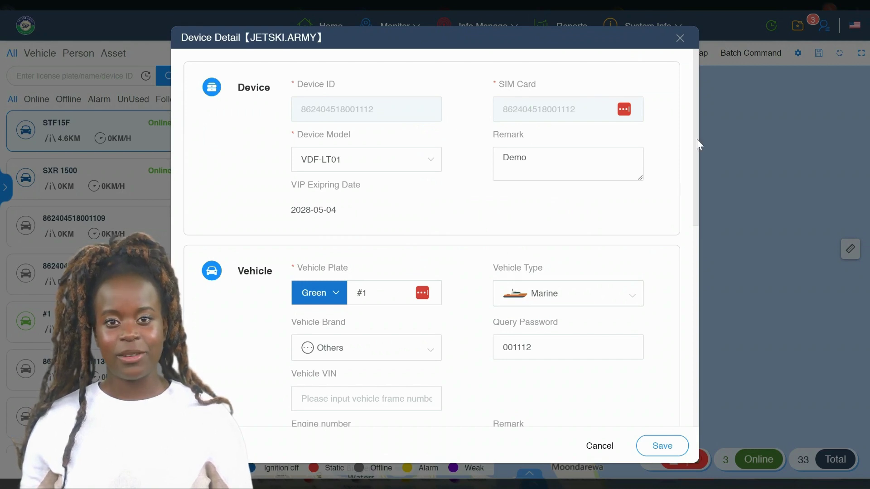
{"action": "left_click_drag", "start_coordinate": [697, 144], "coordinate": [697, 359]}
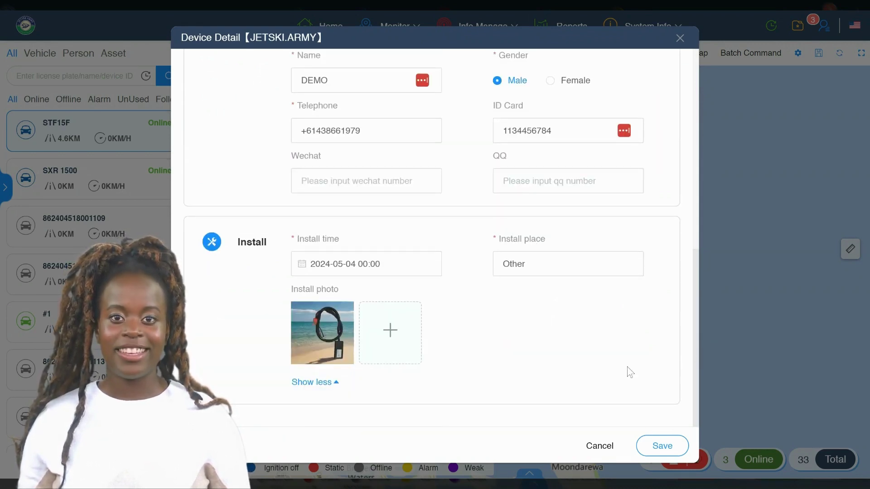
{"action": "left_click", "coordinate": [656, 447]}
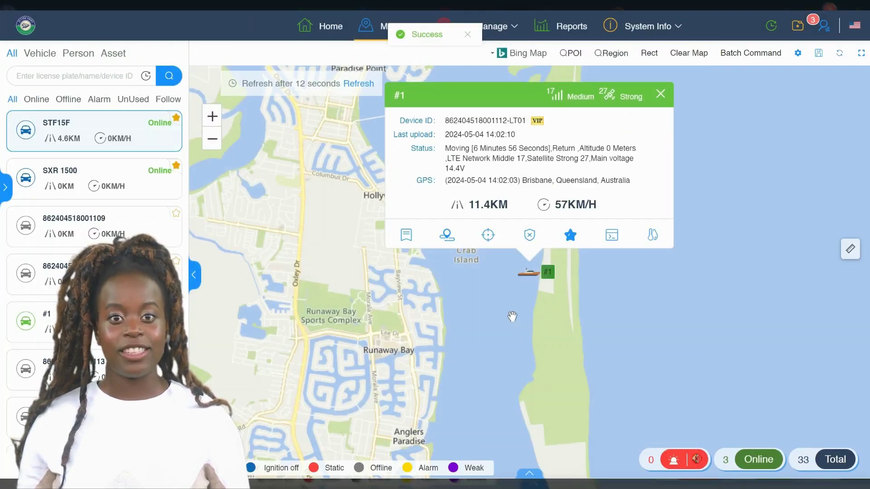
Open vehicle #1's history trace, lower the minimum speed to 1 km/h and load today's history.
{"action": "left_click", "coordinate": [447, 236]}
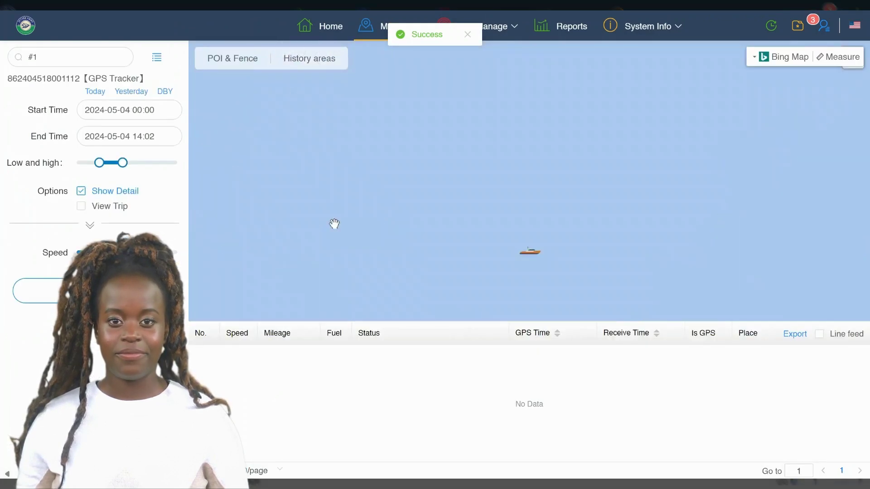
{"action": "mouse_move", "coordinate": [102, 164]}
{"action": "left_click_drag", "start_coordinate": [101, 165], "coordinate": [186, 175]}
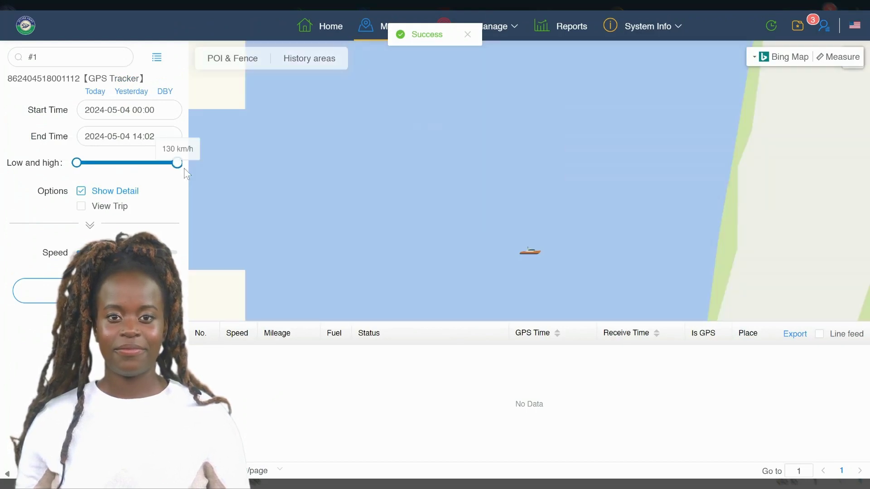
{"action": "left_click", "coordinate": [101, 96]}
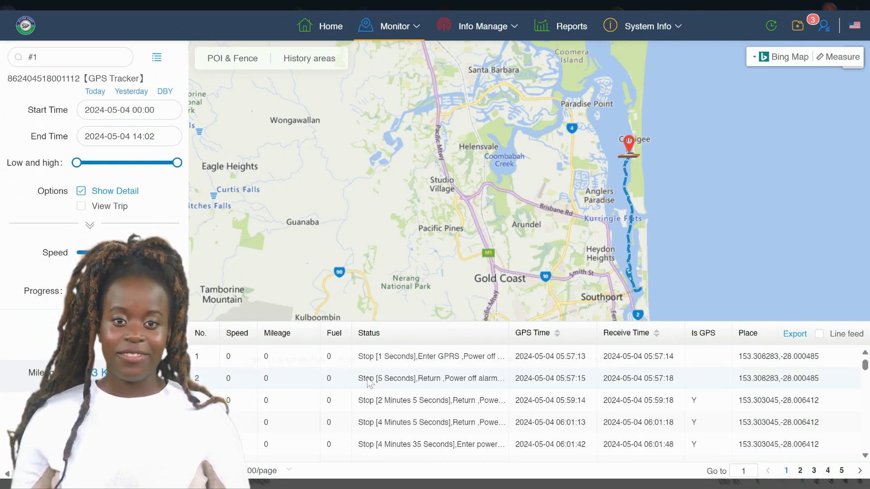
Scroll through today's logged position records in the history results table.
{"action": "left_click", "coordinate": [865, 455]}
{"action": "left_click", "coordinate": [865, 455]}
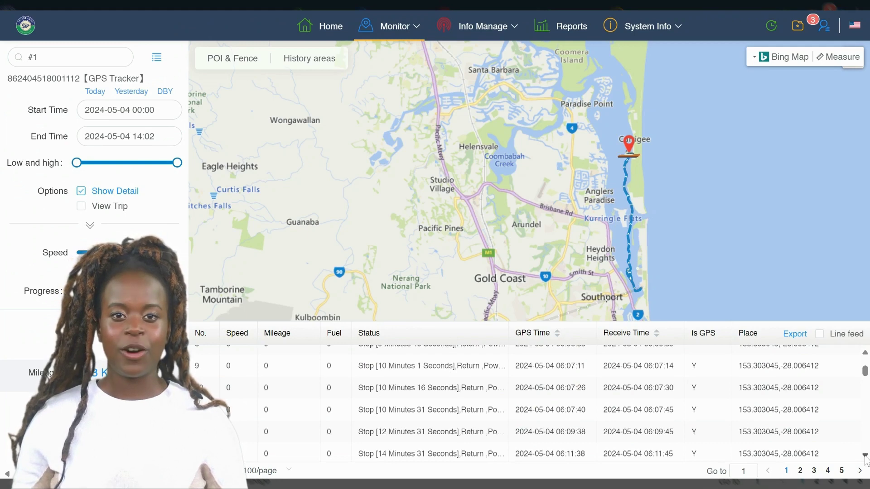
{"action": "left_click", "coordinate": [865, 456]}
{"action": "left_click", "coordinate": [865, 455]}
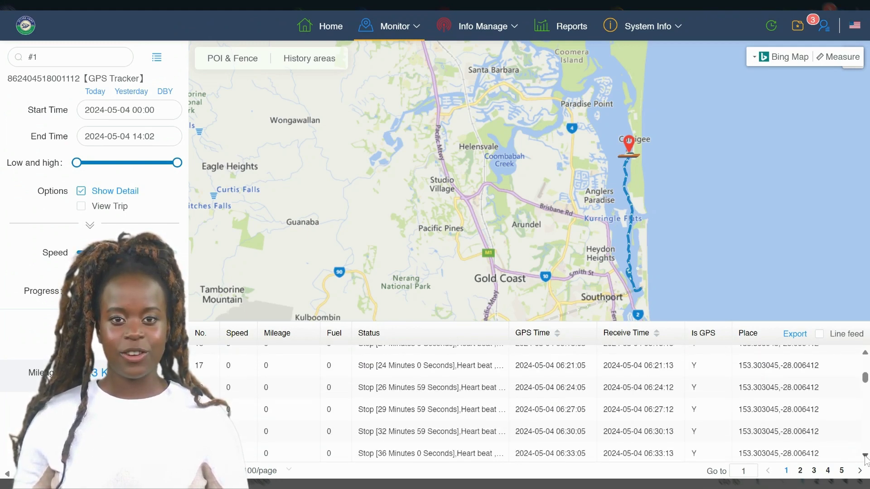
{"action": "left_click", "coordinate": [864, 456]}
{"action": "left_click", "coordinate": [864, 455]}
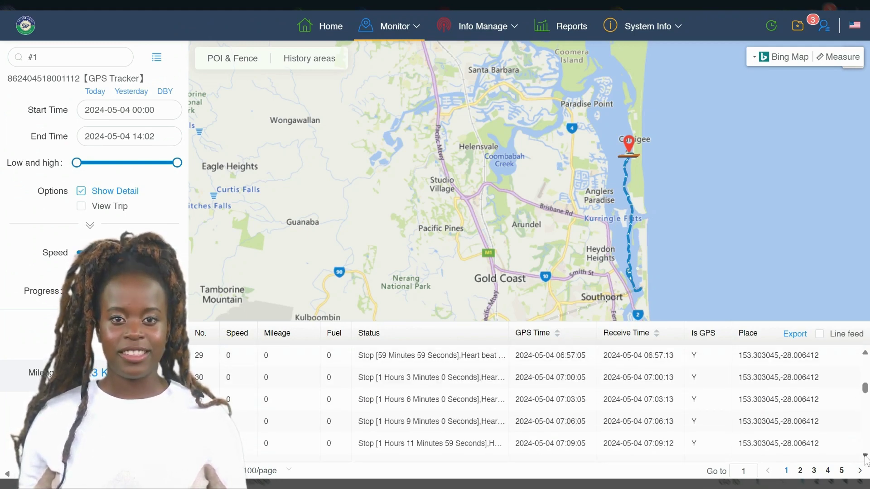
{"action": "left_click", "coordinate": [865, 455]}
{"action": "left_click", "coordinate": [865, 455]}
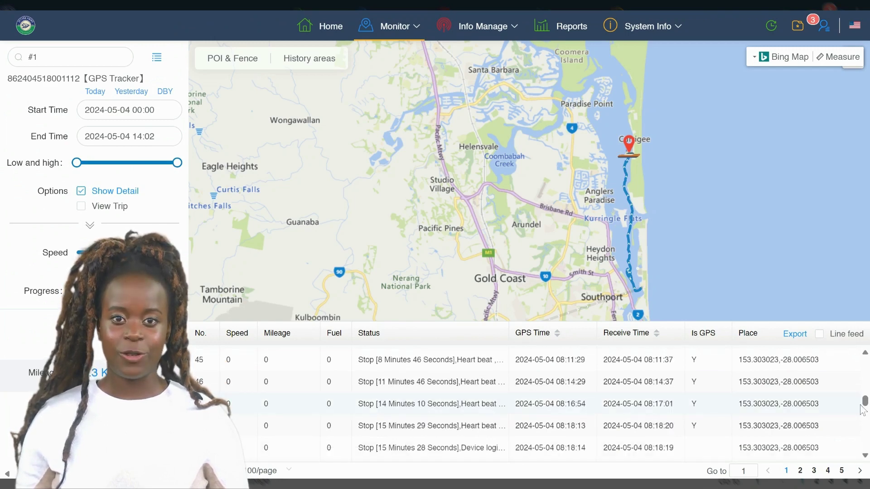
{"action": "scroll", "coordinate": [863, 409], "scroll_direction": "down", "scroll_amount": 3}
{"action": "left_click_drag", "start_coordinate": [865, 406], "coordinate": [866, 446]}
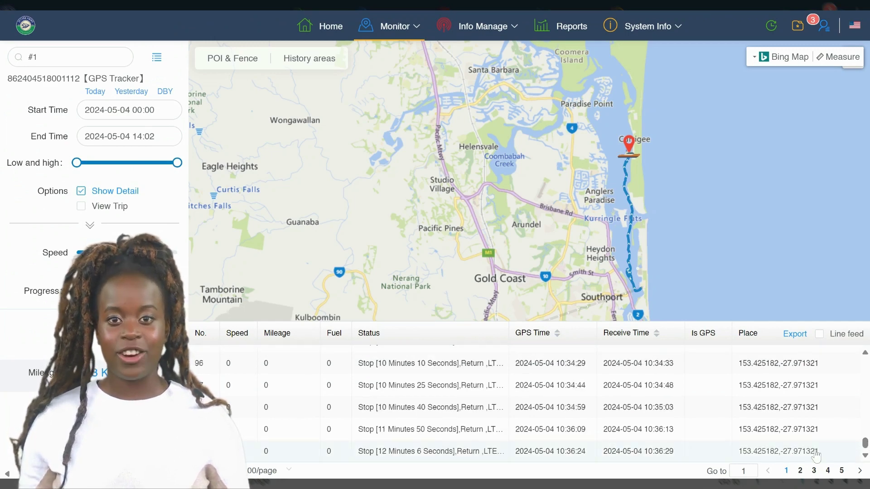
{"action": "left_click_drag", "start_coordinate": [862, 448], "coordinate": [864, 353]}
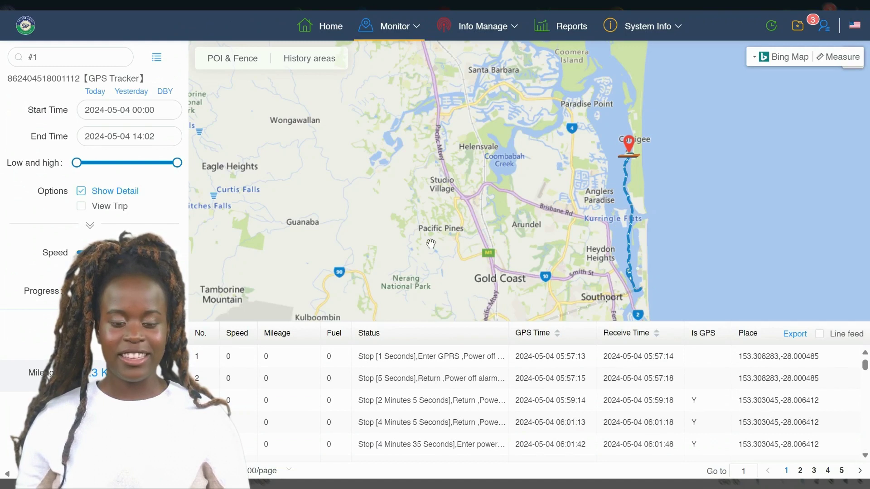
{"action": "left_click", "coordinate": [154, 110]}
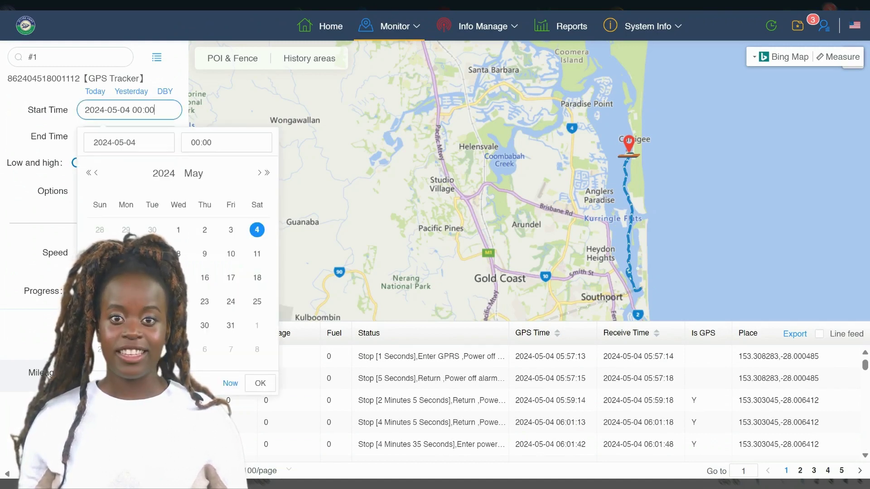
Change the start date to May 3 and end date to May 5, then tick View Trip.
{"action": "left_click", "coordinate": [232, 230]}
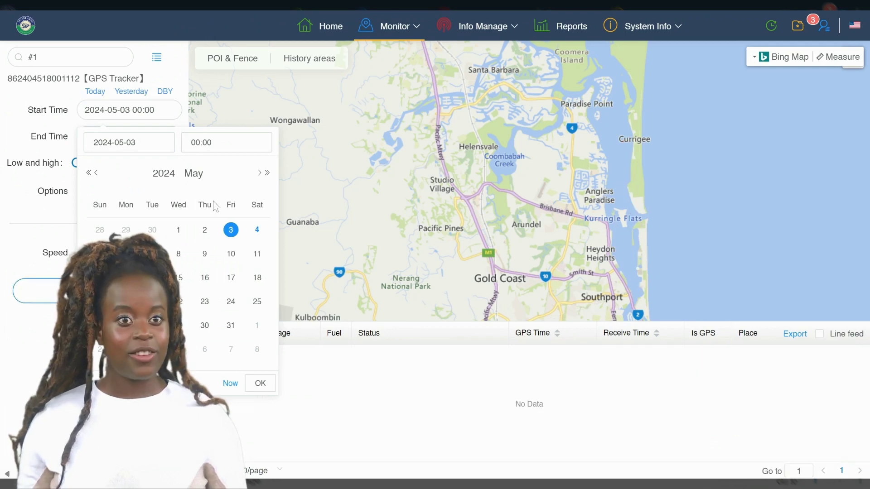
{"action": "left_click", "coordinate": [186, 80]}
{"action": "left_click", "coordinate": [129, 136]}
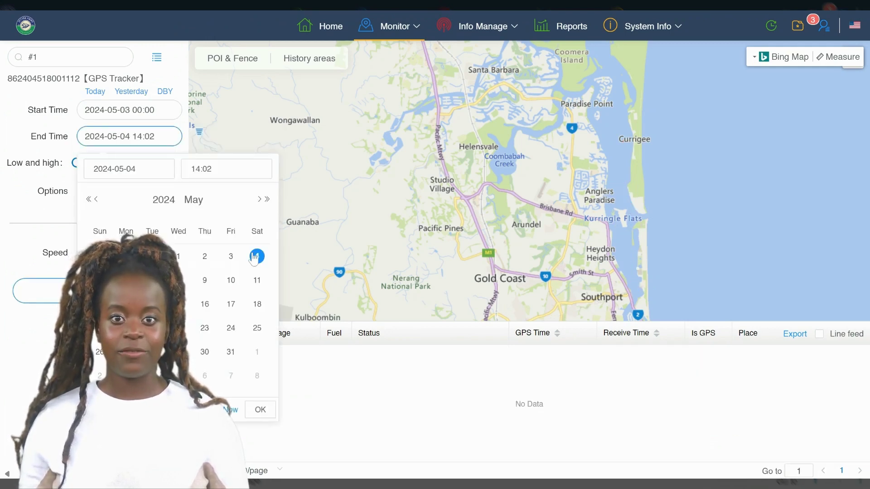
{"action": "left_click", "coordinate": [256, 258]}
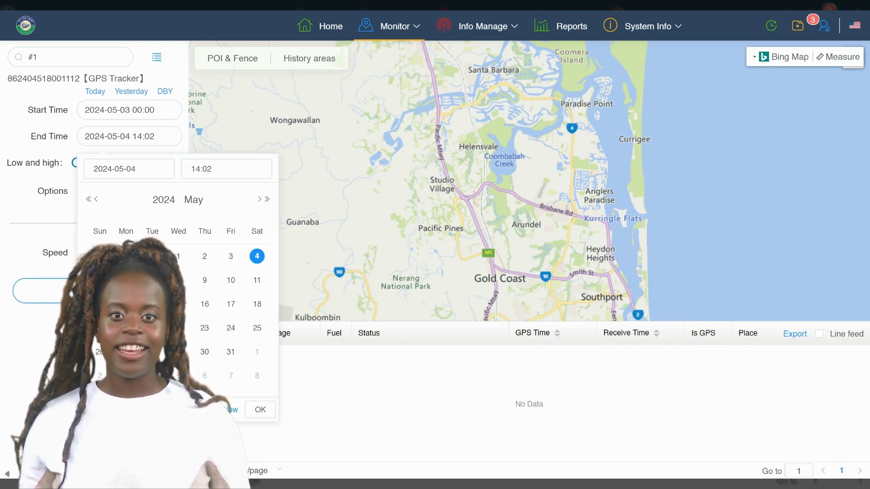
{"action": "left_click", "coordinate": [100, 280]}
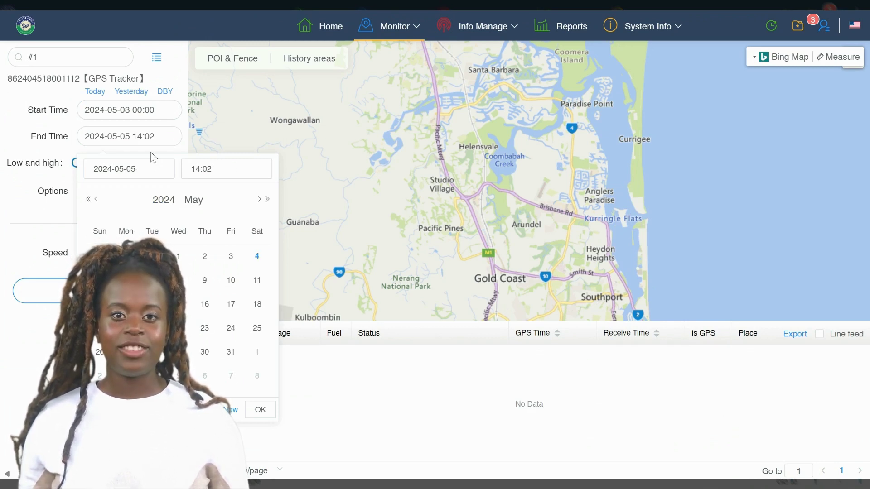
{"action": "left_click", "coordinate": [259, 410]}
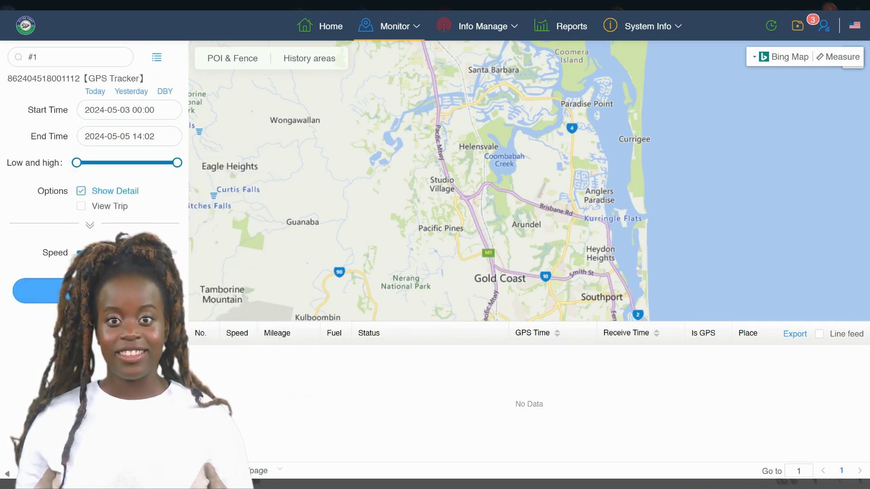
{"action": "left_click", "coordinate": [81, 206]}
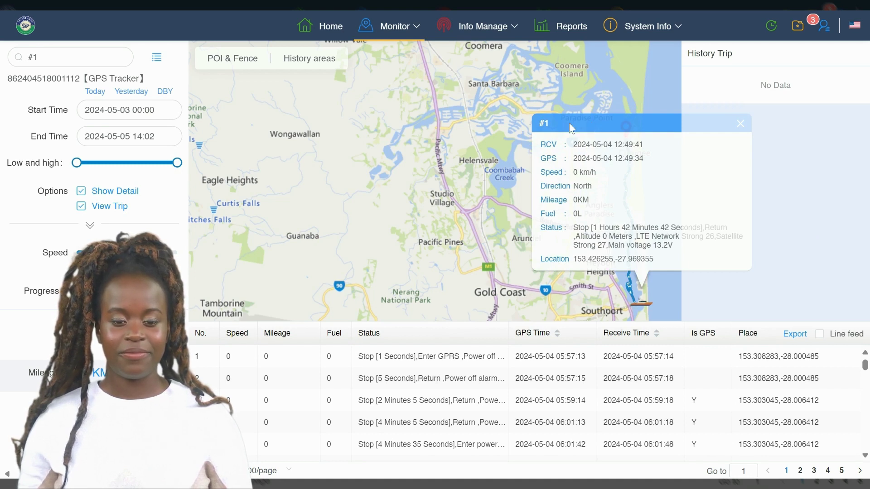
Hide the trip breakdown, return to the vehicle list, and close vehicle #1's details popup.
{"action": "left_click", "coordinate": [95, 211]}
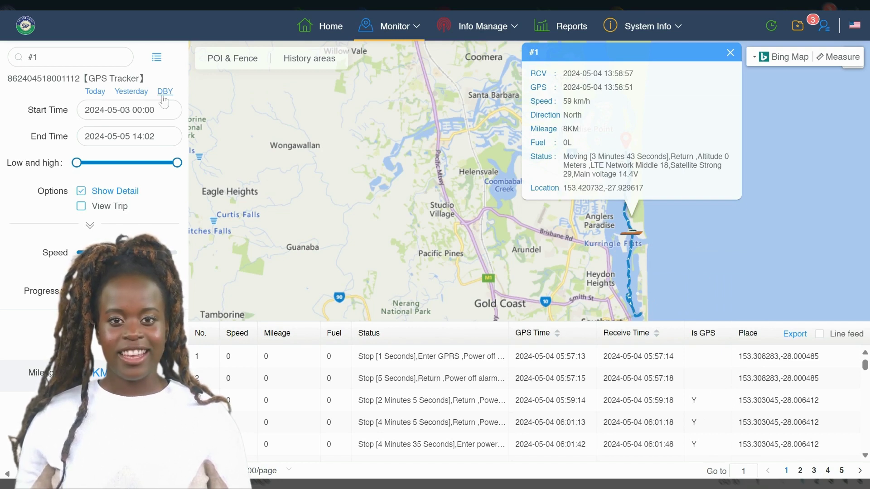
{"action": "left_click", "coordinate": [156, 58]}
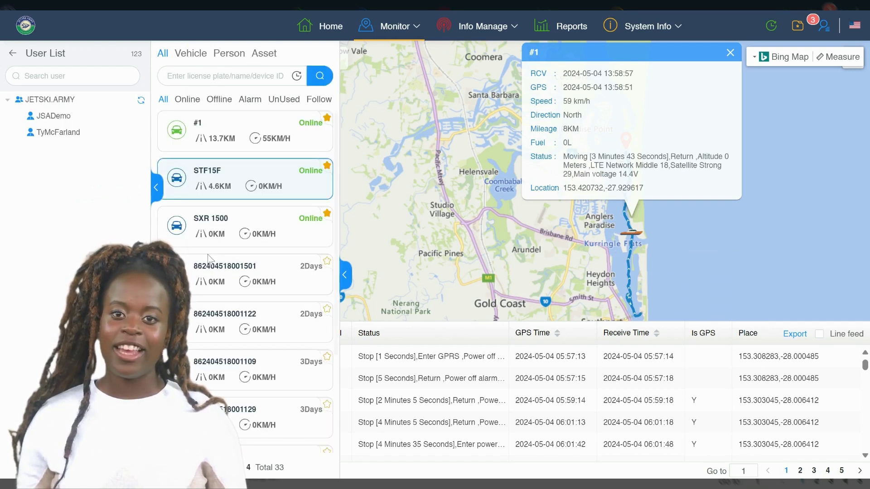
{"action": "scroll", "coordinate": [238, 130], "scroll_direction": "down", "scroll_amount": 2}
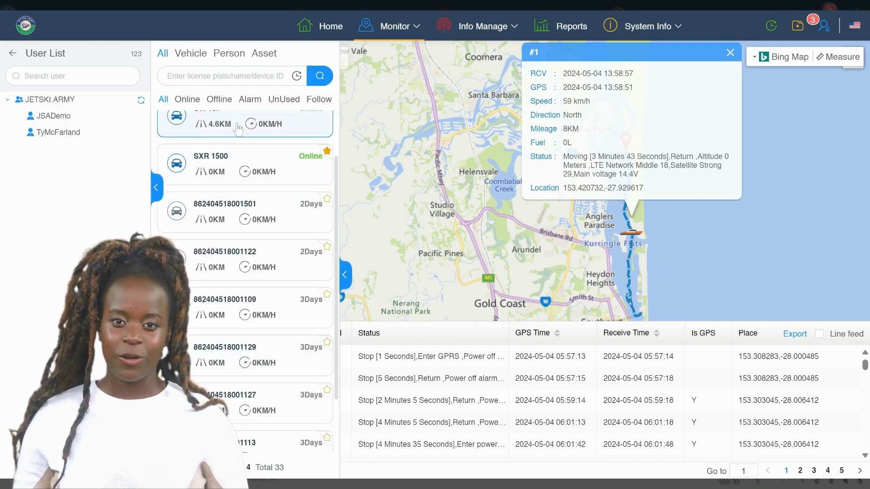
{"action": "scroll", "coordinate": [218, 120], "scroll_direction": "down", "scroll_amount": 1}
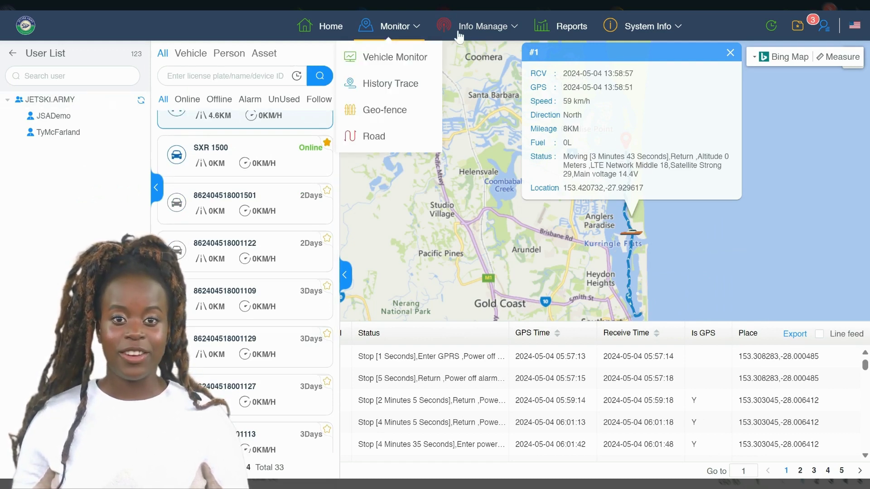
{"action": "left_click", "coordinate": [729, 53]}
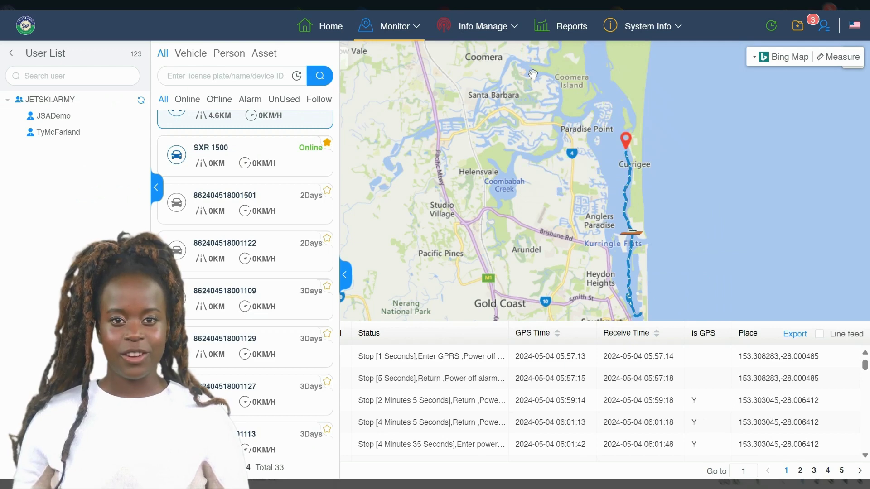
Open the Vehicle Monitor map and start real-time tracking of vehicle #1.
{"action": "mouse_move", "coordinate": [415, 38]}
{"action": "left_click", "coordinate": [406, 56]}
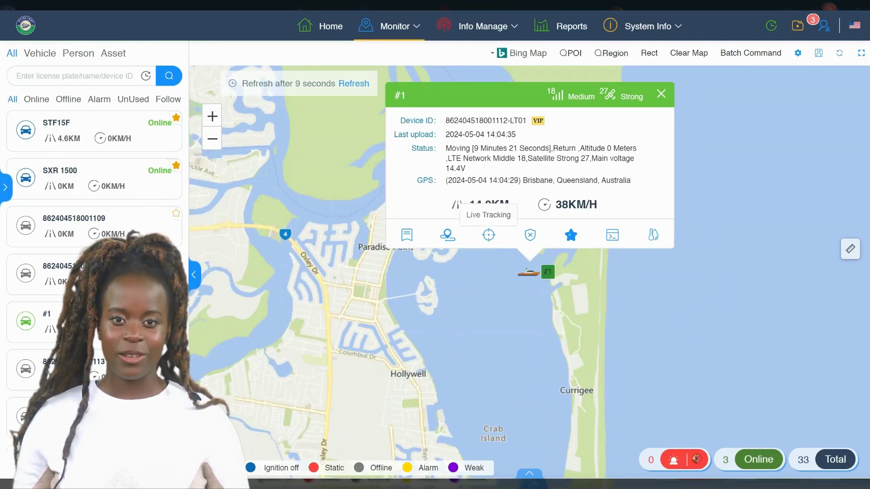
{"action": "left_click", "coordinate": [489, 234]}
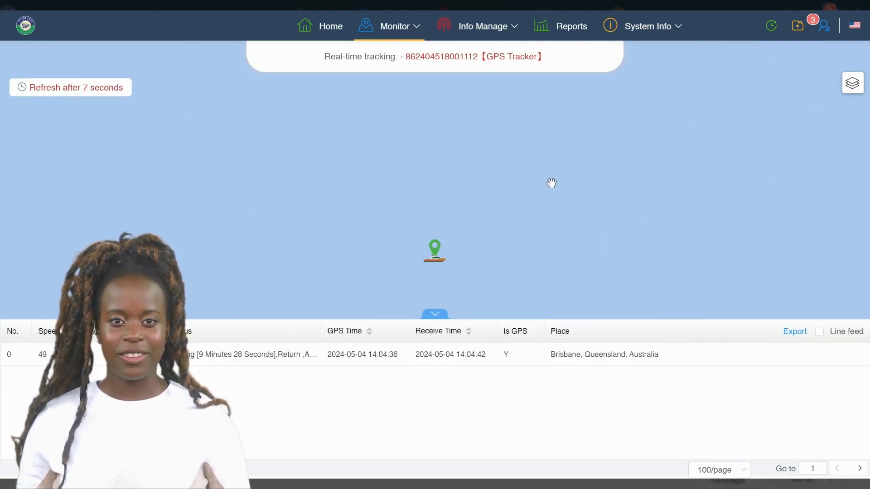
Zoom in to follow #1's track near Brown Island and close its details popup.
{"action": "scroll", "coordinate": [551, 182], "scroll_direction": "down", "scroll_amount": 1}
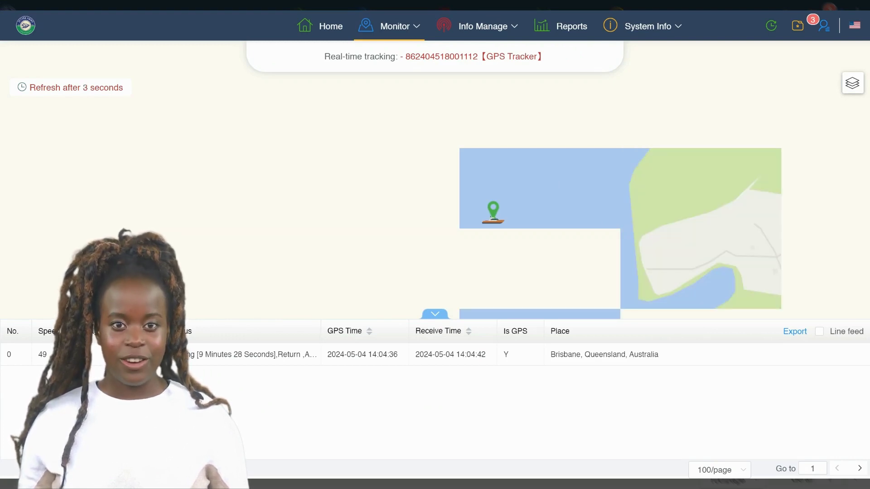
{"action": "scroll", "coordinate": [551, 182], "scroll_direction": "down", "scroll_amount": 1}
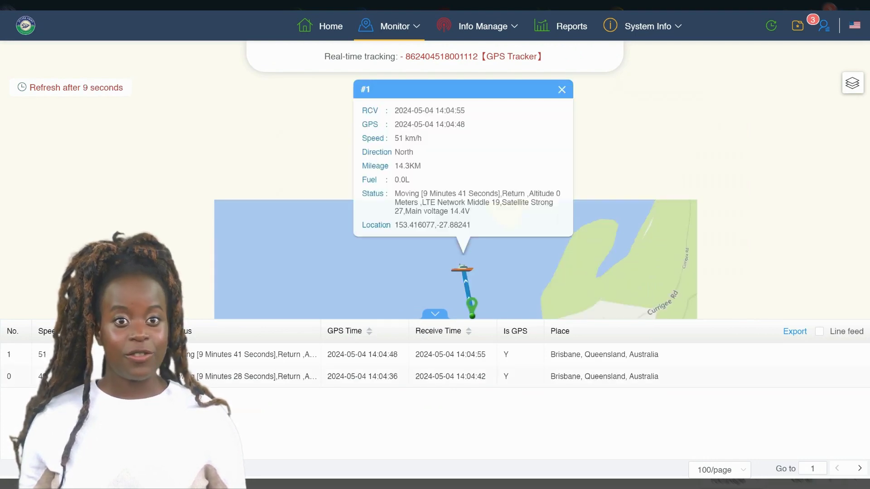
{"action": "scroll", "coordinate": [559, 194], "scroll_direction": "up", "scroll_amount": 1}
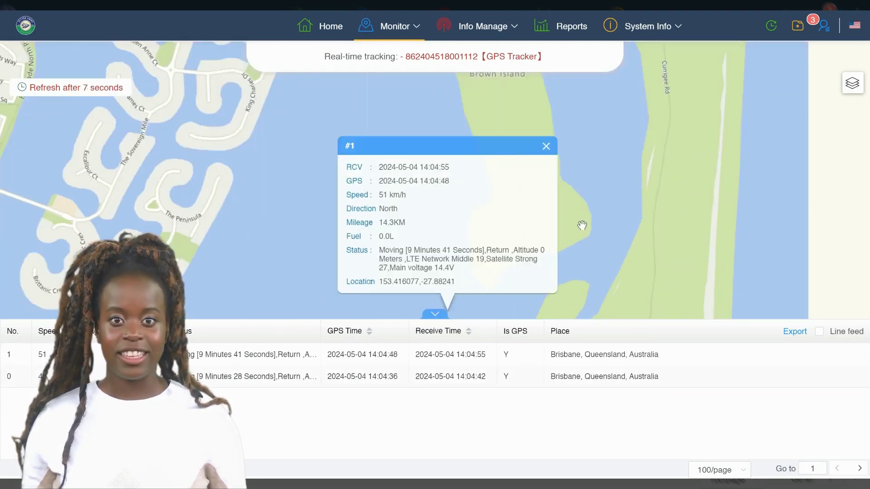
{"action": "scroll", "coordinate": [581, 226], "scroll_direction": "down", "scroll_amount": 1}
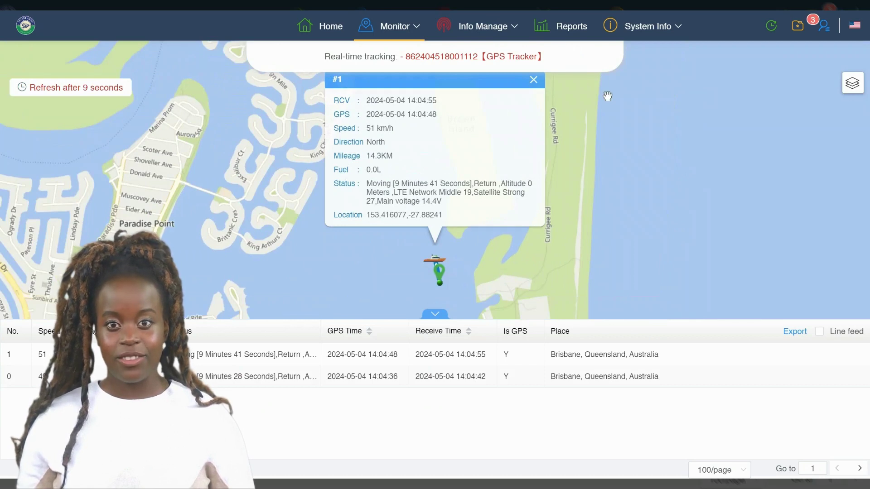
{"action": "left_click", "coordinate": [533, 80]}
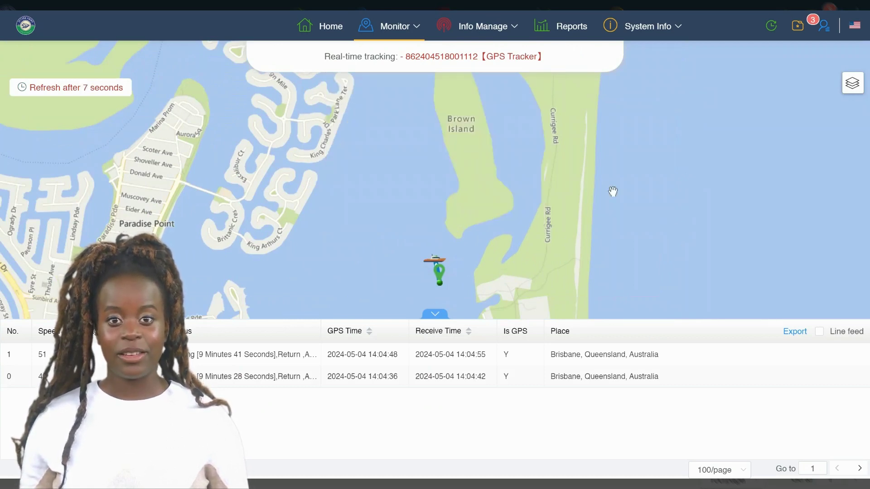
{"action": "mouse_move", "coordinate": [857, 83]}
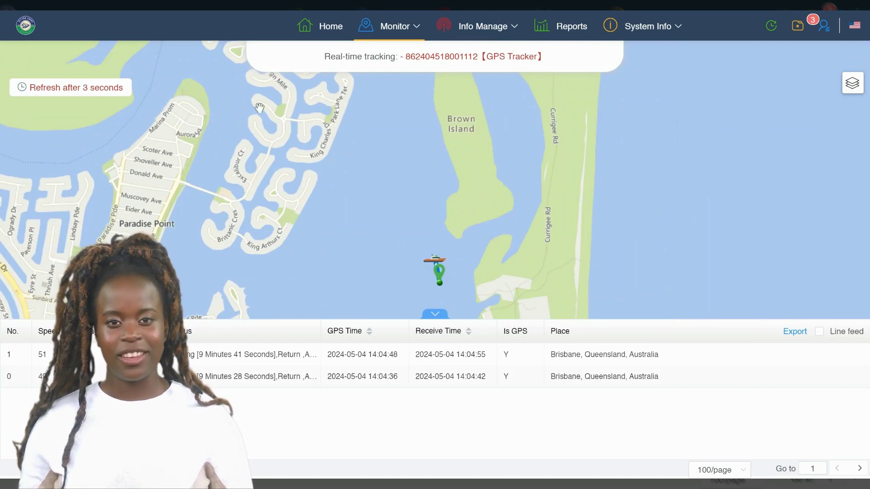
{"action": "mouse_move", "coordinate": [415, 27]}
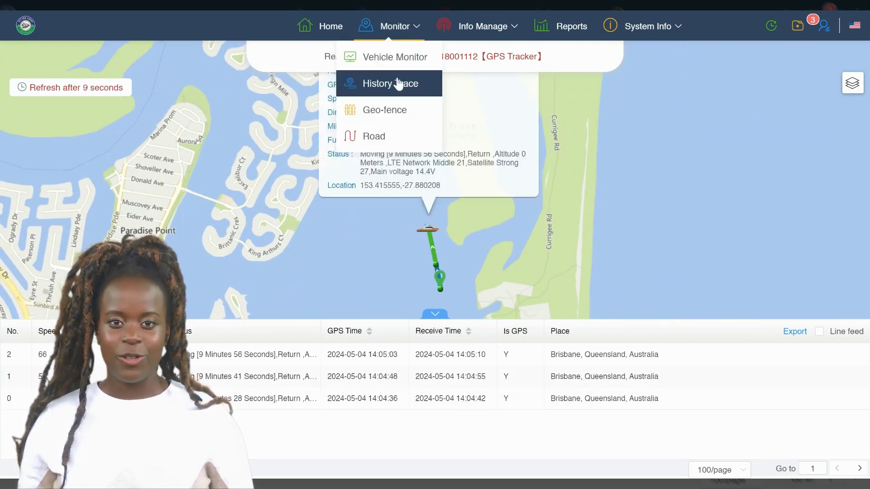
Switch to the History Trace page and open its query settings panel.
{"action": "left_click", "coordinate": [399, 84]}
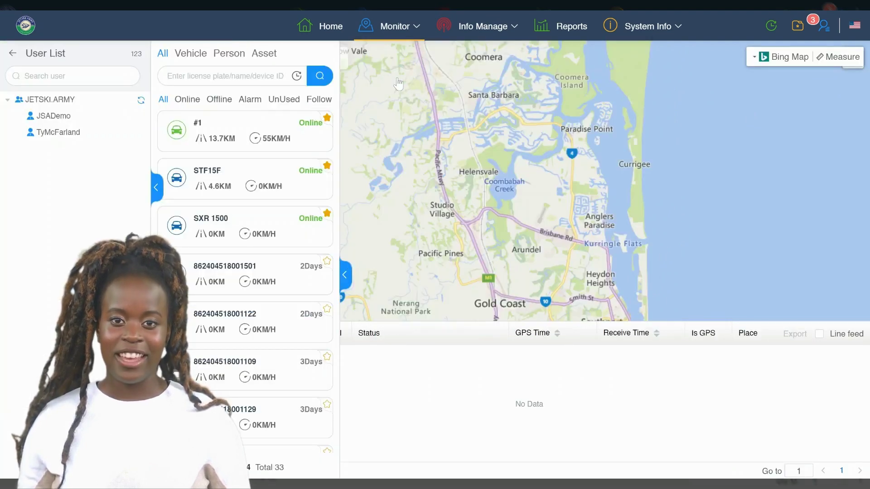
{"action": "left_click", "coordinate": [279, 124]}
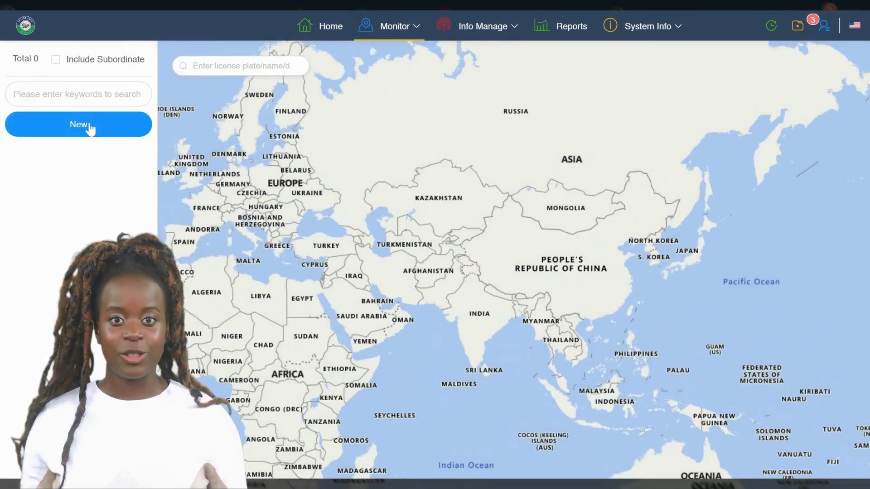
Create a new geo-fence, start drawing, and pan the map to Australia's east coast.
{"action": "left_click", "coordinate": [80, 125]}
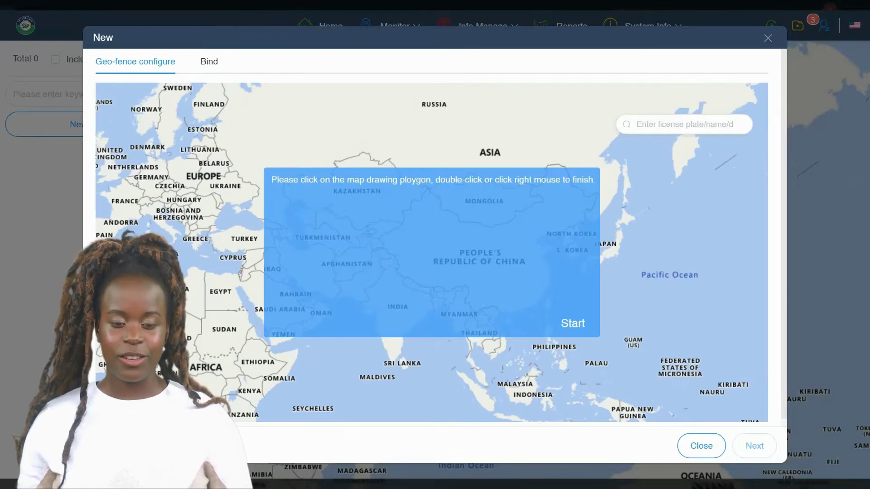
{"action": "left_click", "coordinate": [569, 311]}
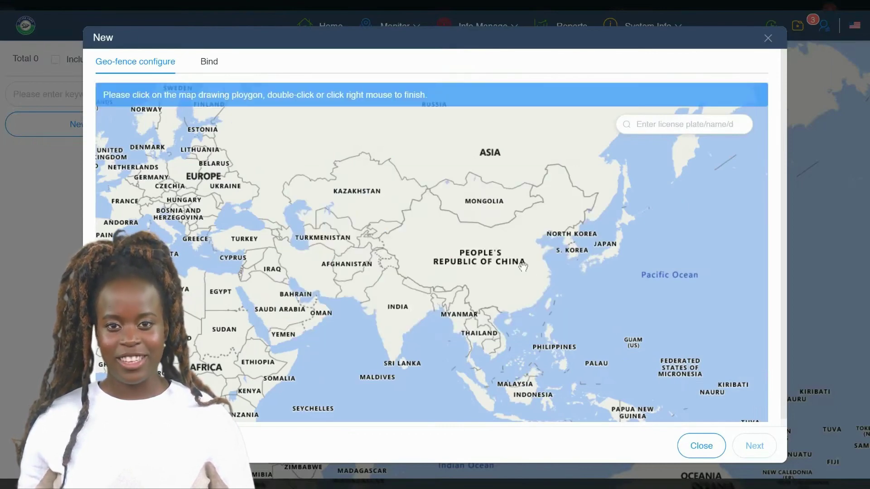
{"action": "left_click_drag", "start_coordinate": [576, 319], "coordinate": [446, 218]}
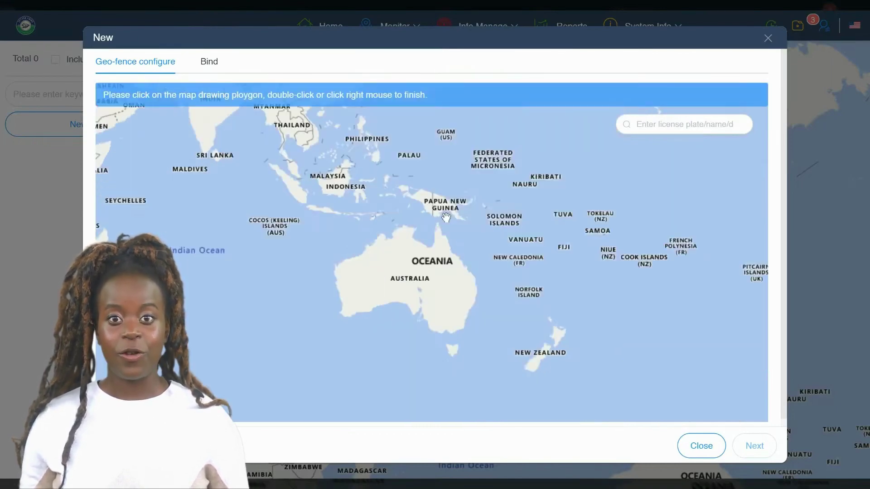
{"action": "scroll", "coordinate": [451, 233], "scroll_direction": "up", "scroll_amount": 1}
{"action": "scroll", "coordinate": [453, 240], "scroll_direction": "up", "scroll_amount": 2}
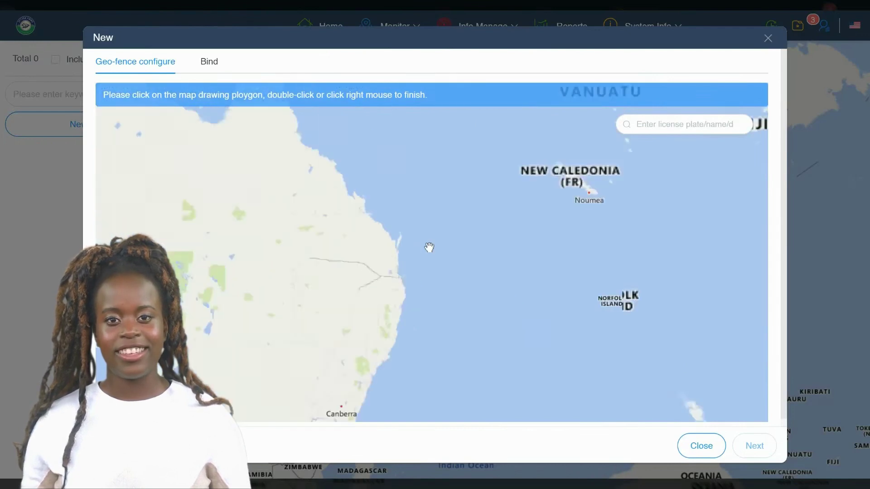
{"action": "left_click_drag", "start_coordinate": [429, 247], "coordinate": [491, 248]}
Zoom and pan the map to centre on Runaway Bay and Southport.
{"action": "scroll", "coordinate": [491, 248], "scroll_direction": "up", "scroll_amount": 2}
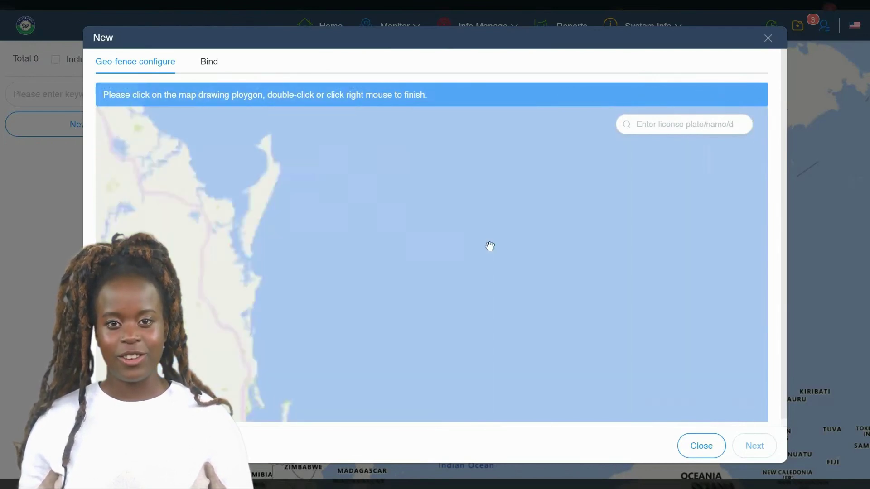
{"action": "scroll", "coordinate": [515, 258], "scroll_direction": "down", "scroll_amount": 2}
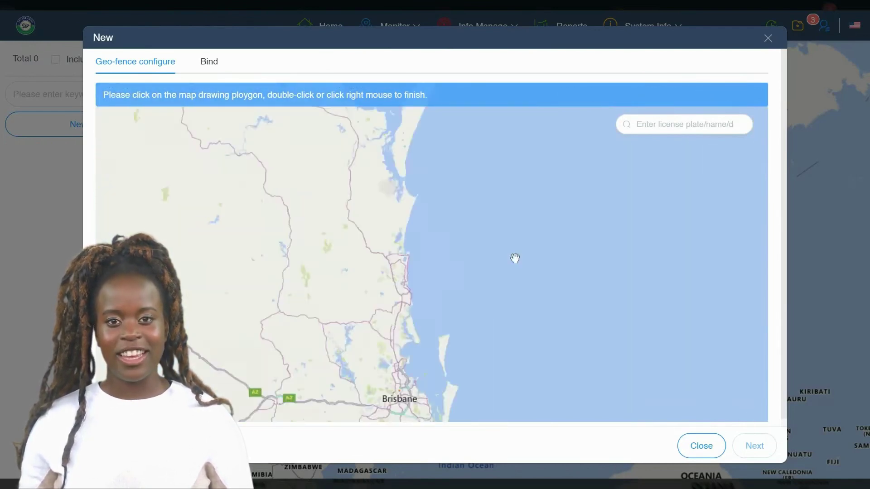
{"action": "left_click_drag", "start_coordinate": [541, 275], "coordinate": [489, 337]}
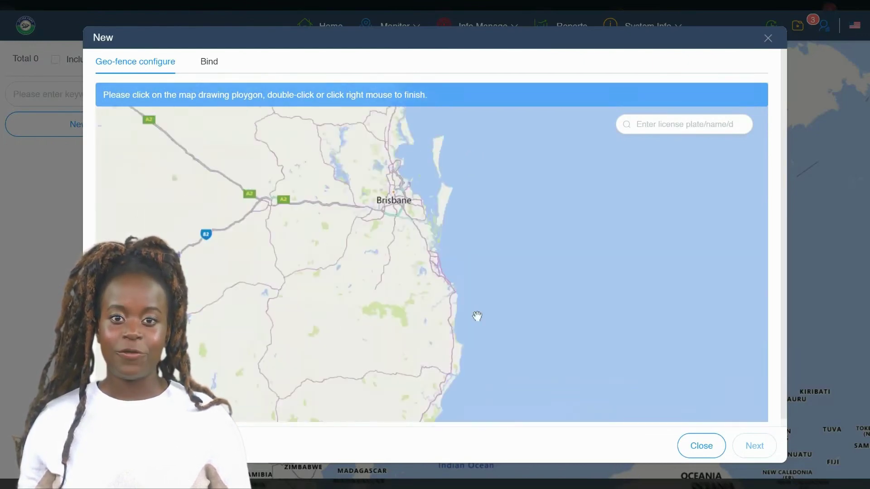
{"action": "scroll", "coordinate": [477, 315], "scroll_direction": "up", "scroll_amount": 2}
{"action": "left_click_drag", "start_coordinate": [417, 181], "coordinate": [508, 332]}
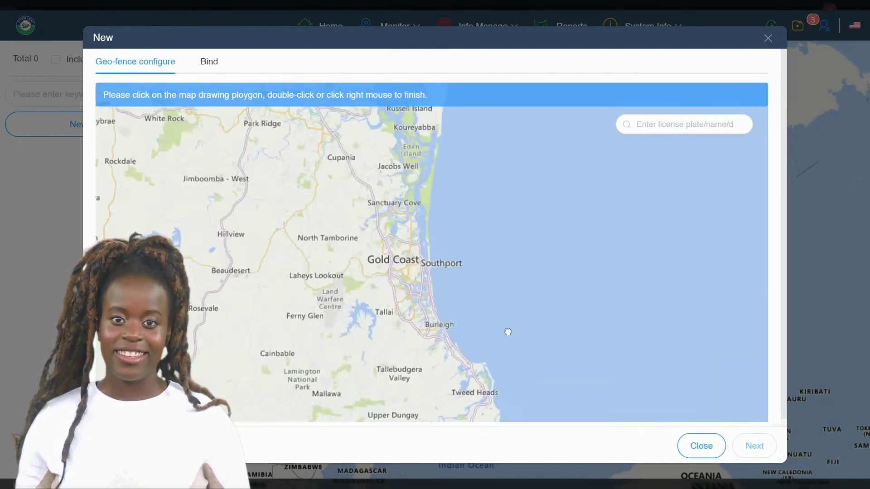
{"action": "scroll", "coordinate": [486, 278], "scroll_direction": "up", "scroll_amount": 1}
{"action": "scroll", "coordinate": [486, 277], "scroll_direction": "up", "scroll_amount": 1}
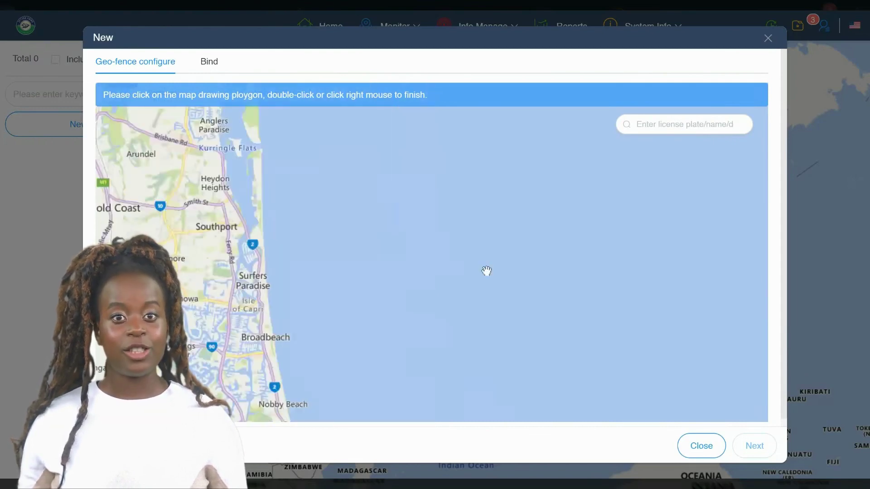
{"action": "left_click_drag", "start_coordinate": [322, 179], "coordinate": [481, 300]}
{"action": "scroll", "coordinate": [482, 300], "scroll_direction": "up", "scroll_amount": 1}
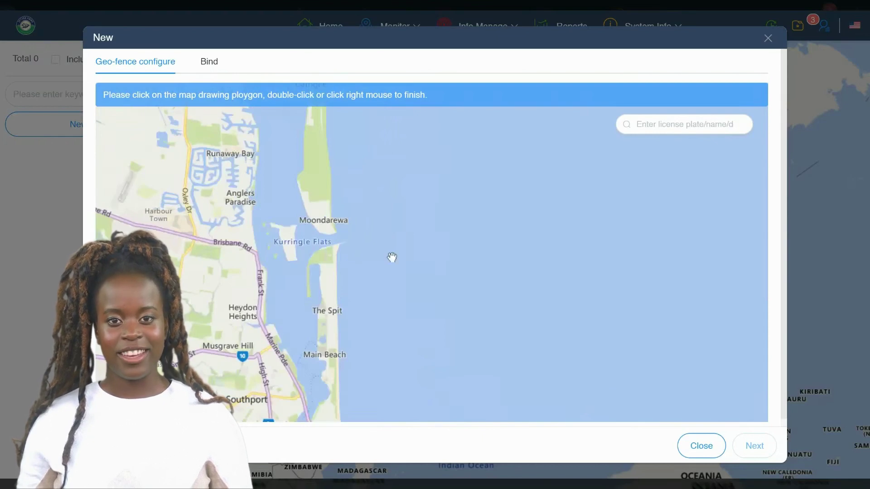
{"action": "left_click_drag", "start_coordinate": [392, 257], "coordinate": [551, 227]}
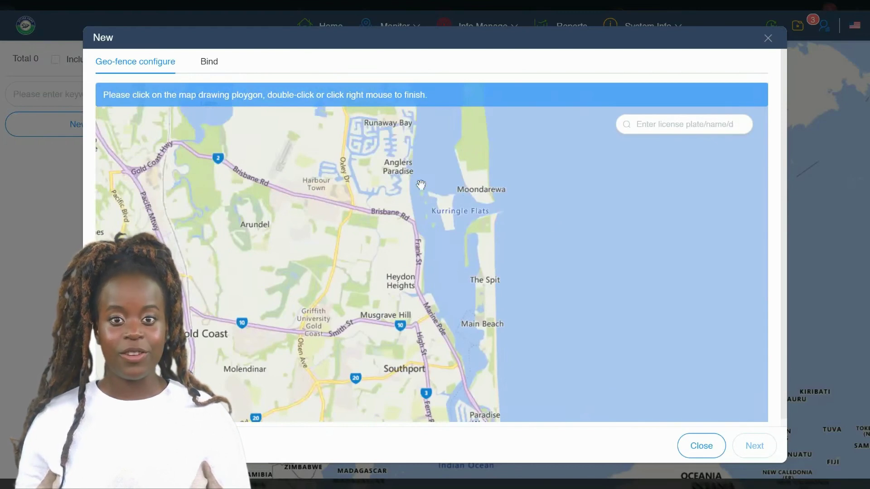
Outline the fence polygon from Runaway Bay to Main Beach, reshaping its edge near The Spit.
{"action": "left_click", "coordinate": [417, 142]}
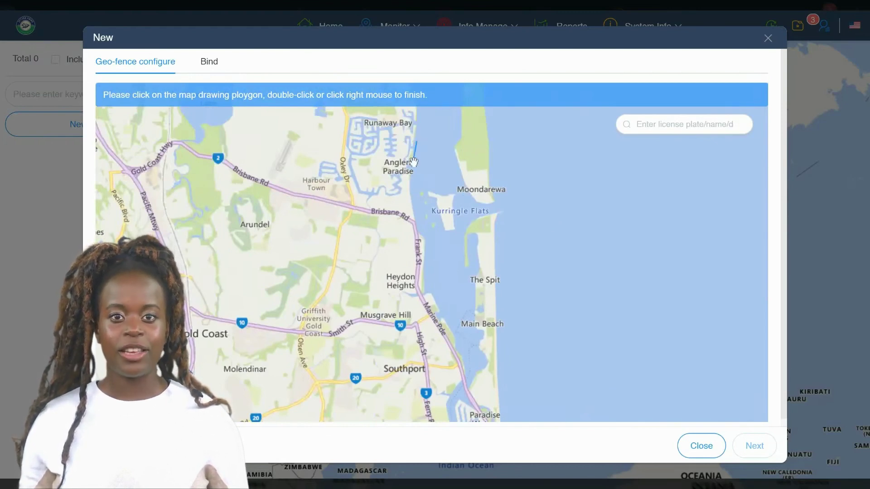
{"action": "left_click", "coordinate": [414, 214]}
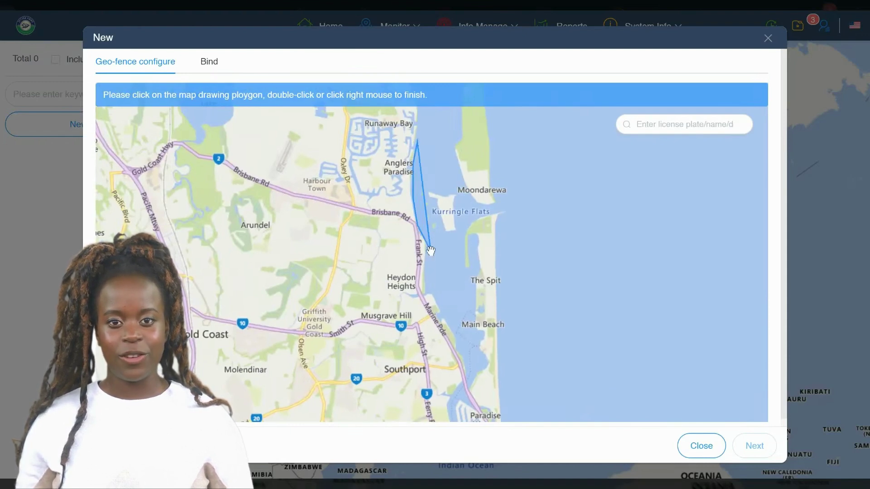
{"action": "left_click", "coordinate": [428, 294]}
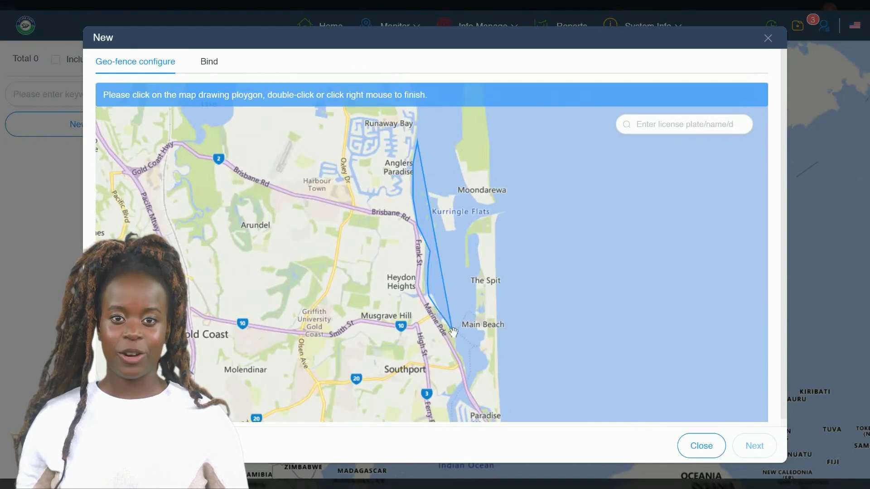
{"action": "left_click", "coordinate": [458, 352]}
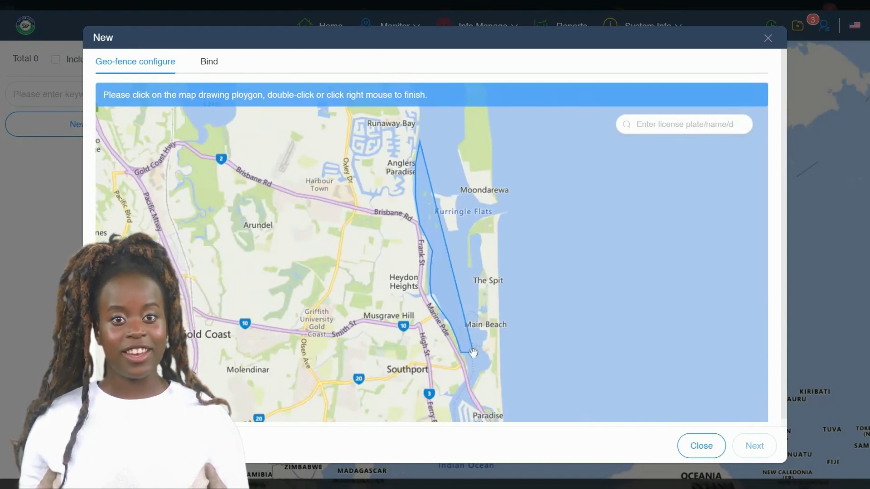
{"action": "double_click", "coordinate": [483, 351]}
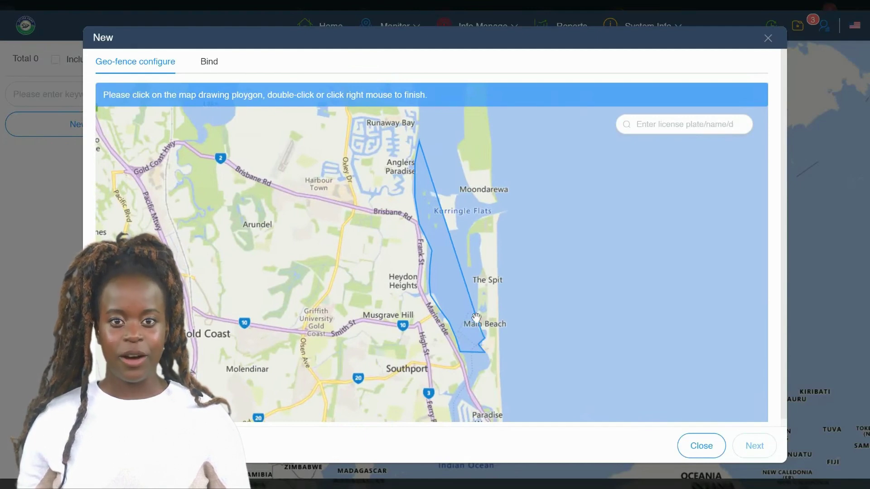
{"action": "left_click_drag", "start_coordinate": [475, 317], "coordinate": [455, 147]}
{"action": "double_click", "coordinate": [454, 147]}
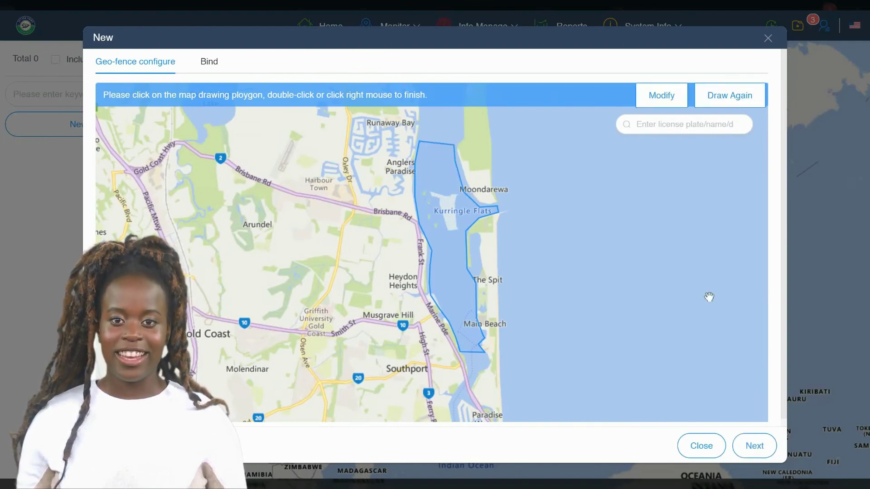
Name the drawn geo-fence 'Broadwater' and save it.
{"action": "left_click", "coordinate": [744, 449]}
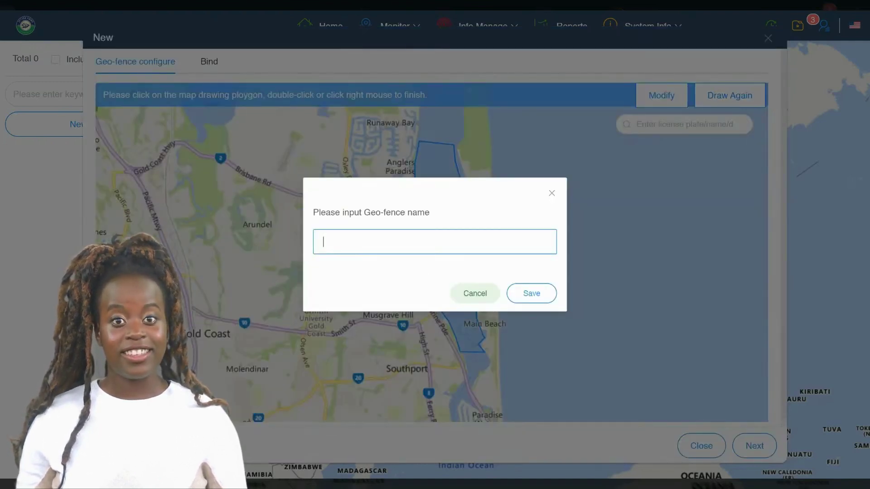
{"action": "type", "text": "Broadwater"}
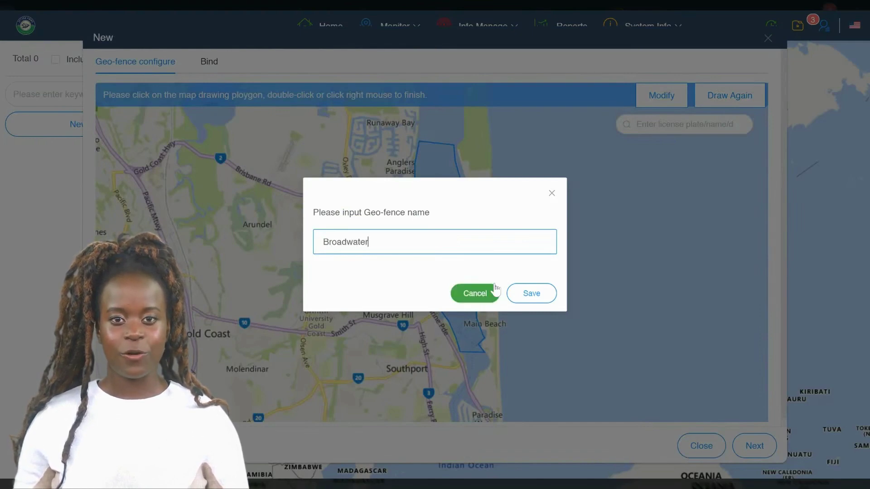
{"action": "left_click", "coordinate": [520, 293]}
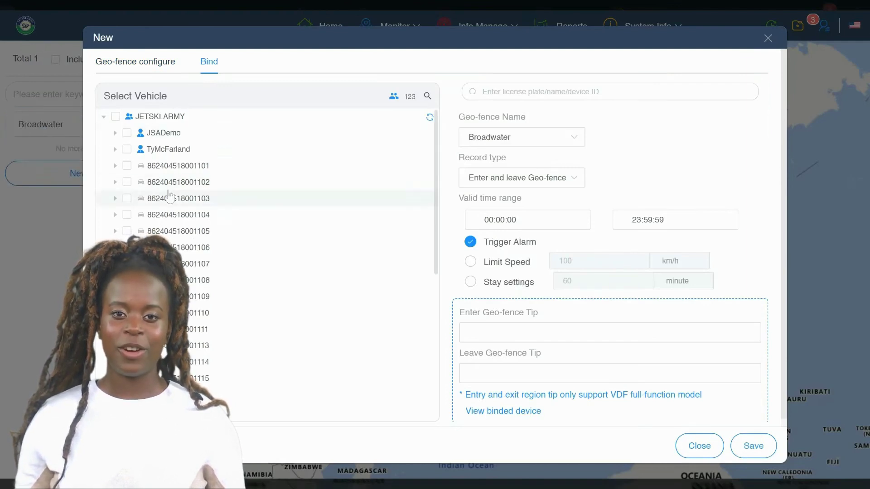
Bind vehicle #1 to Broadwater with record type 'Enter and leave Geo-fence' and save.
{"action": "scroll", "coordinate": [278, 183], "scroll_direction": "down", "scroll_amount": 4}
{"action": "scroll", "coordinate": [278, 183], "scroll_direction": "down", "scroll_amount": 1}
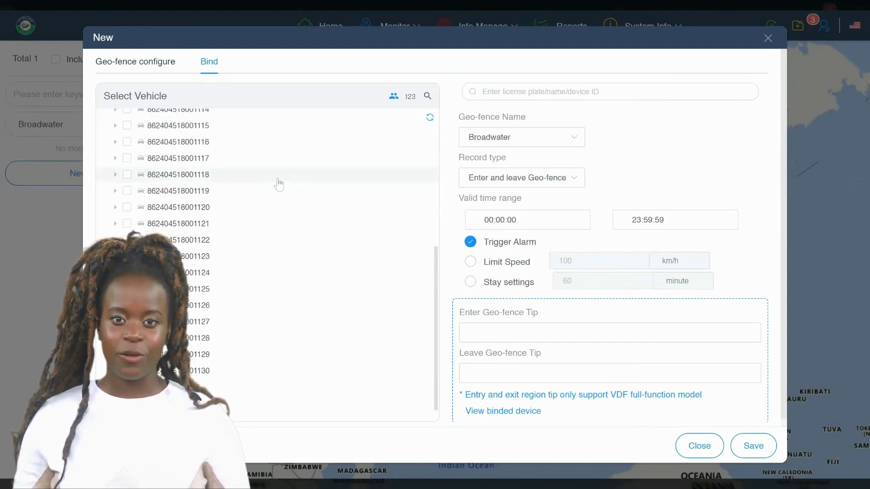
{"action": "scroll", "coordinate": [279, 184], "scroll_direction": "up", "scroll_amount": 5}
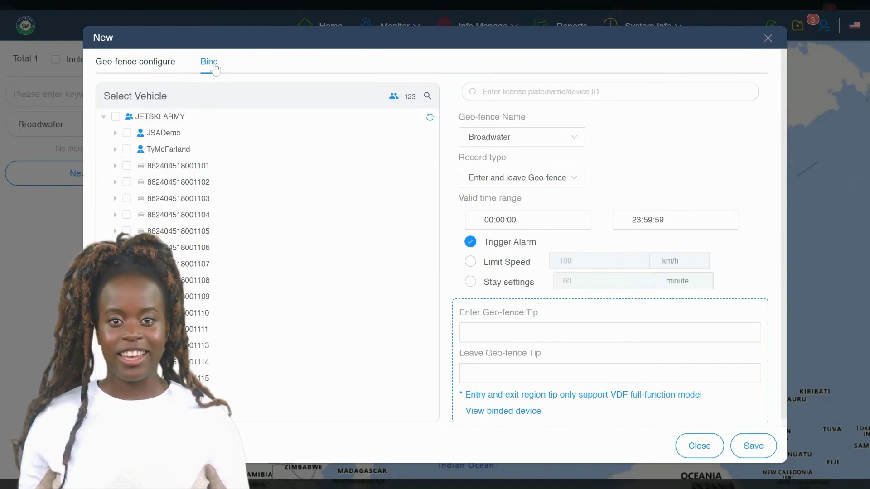
{"action": "left_click", "coordinate": [427, 97]}
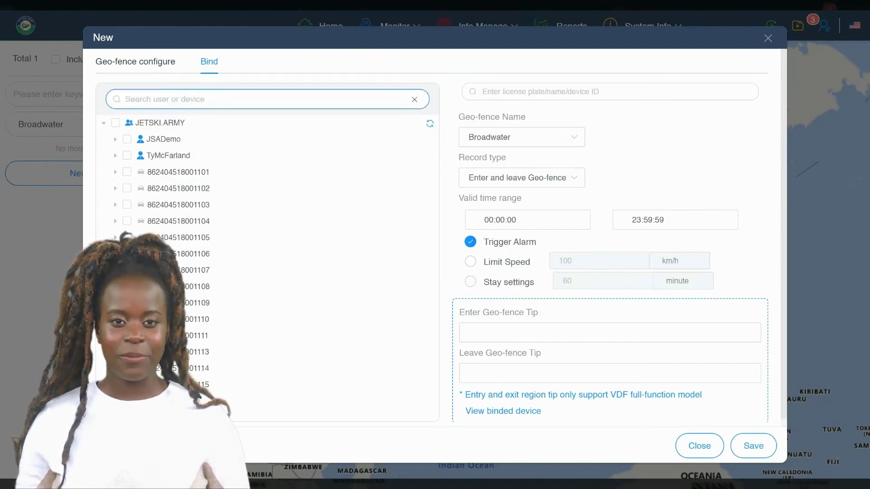
{"action": "type", "text": "1"}
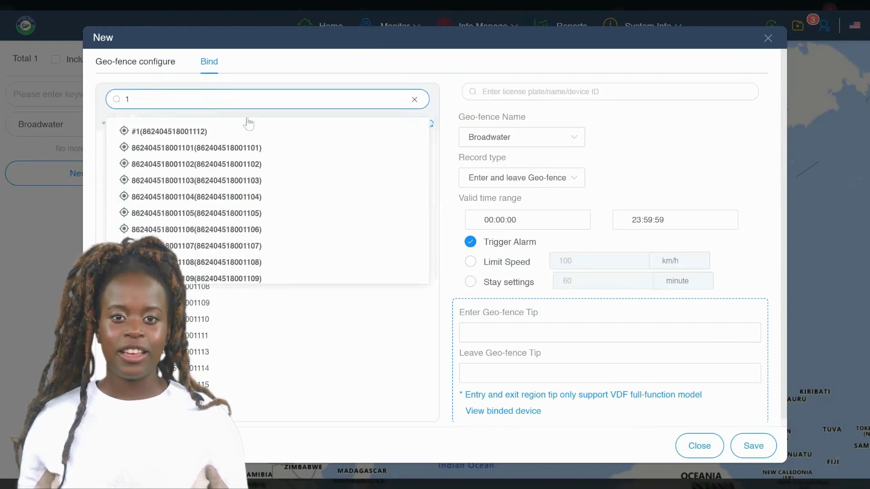
{"action": "left_click", "coordinate": [168, 135]}
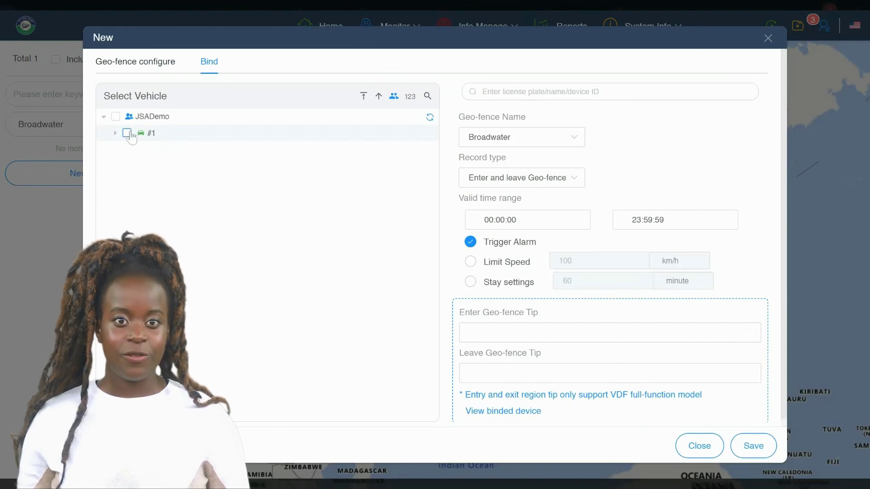
{"action": "left_click", "coordinate": [127, 134]}
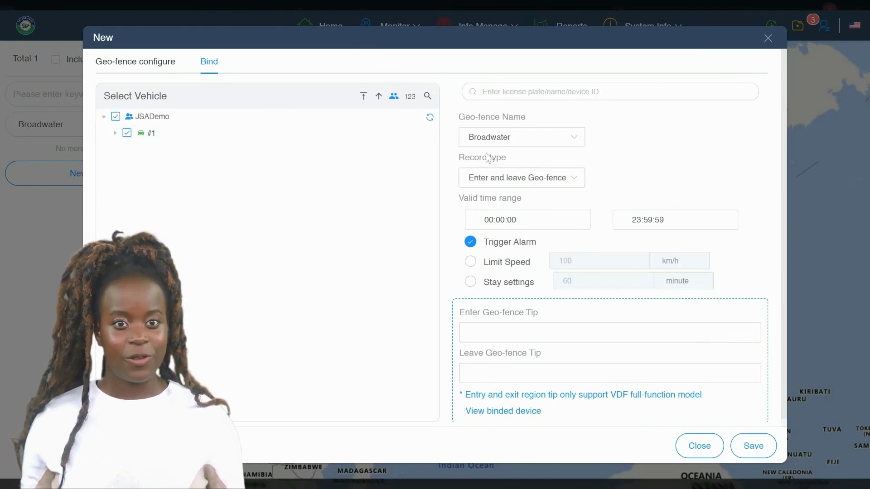
{"action": "left_click", "coordinate": [487, 181]}
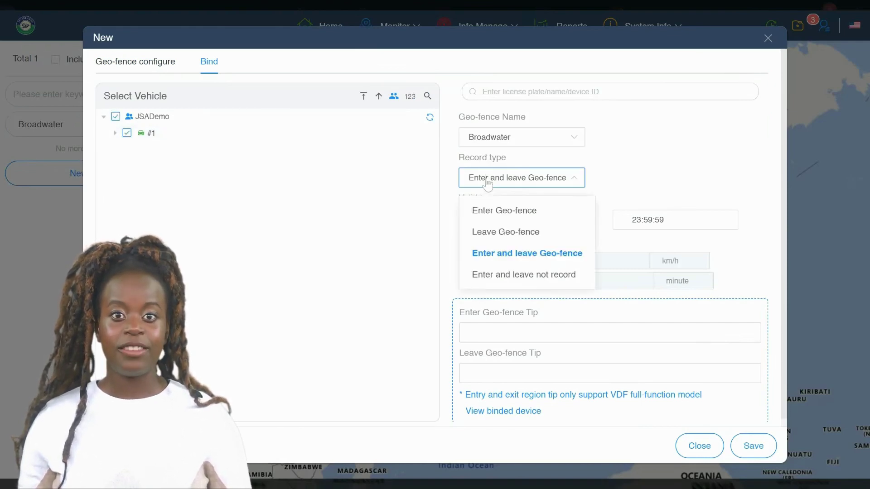
{"action": "left_click", "coordinate": [487, 257]}
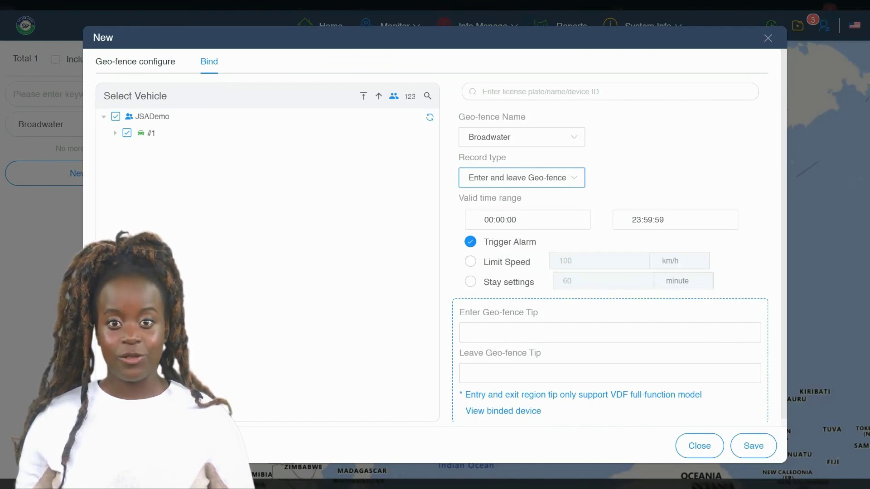
{"action": "left_click", "coordinate": [755, 448]}
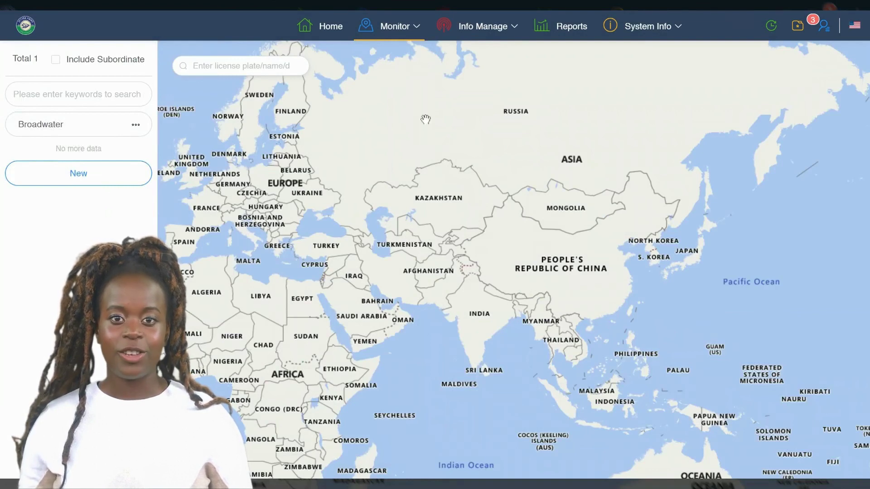
Look through the Monitor menu, then move over to the Info Manage menu.
{"action": "left_click", "coordinate": [395, 28]}
{"action": "mouse_move", "coordinate": [453, 30]}
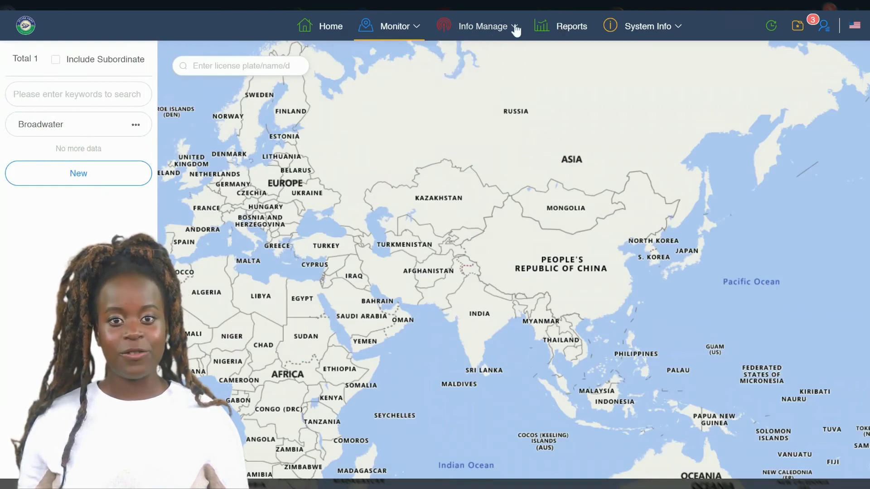
{"action": "mouse_move", "coordinate": [516, 30]}
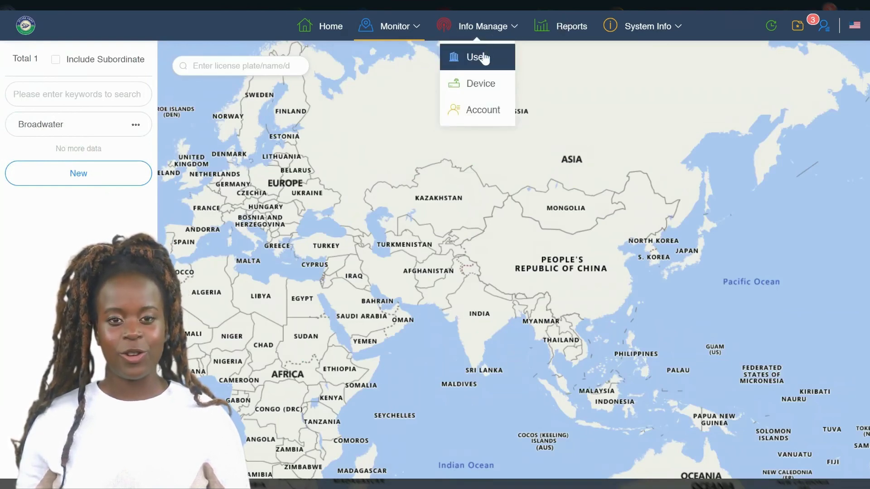
Open the Device management page and scroll the device table sideways.
{"action": "left_click", "coordinate": [481, 90]}
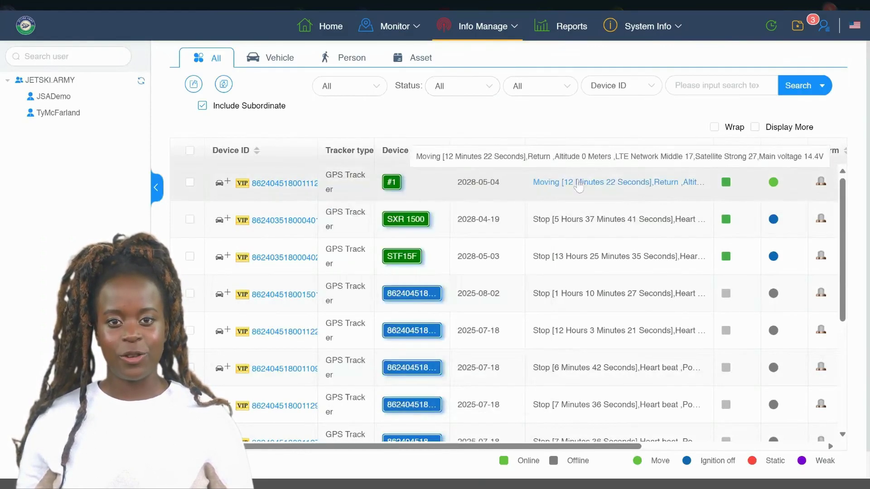
{"action": "left_click_drag", "start_coordinate": [491, 447], "coordinate": [700, 446]}
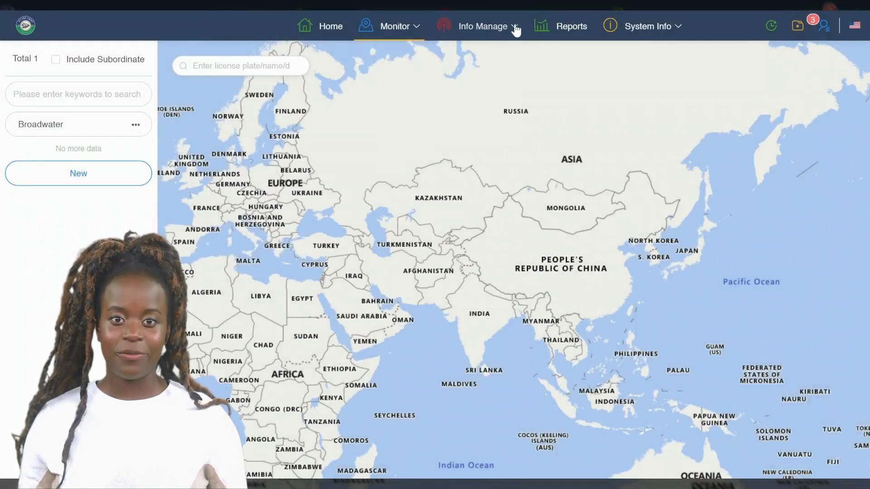
Reopen the Device list, scroll across its columns, and inspect device #1's Operate actions.
{"action": "mouse_move", "coordinate": [515, 29]}
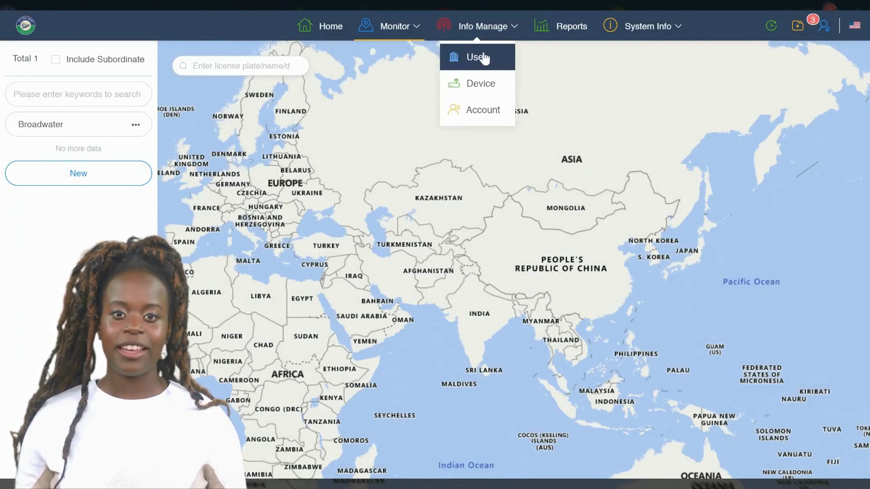
{"action": "left_click", "coordinate": [481, 87]}
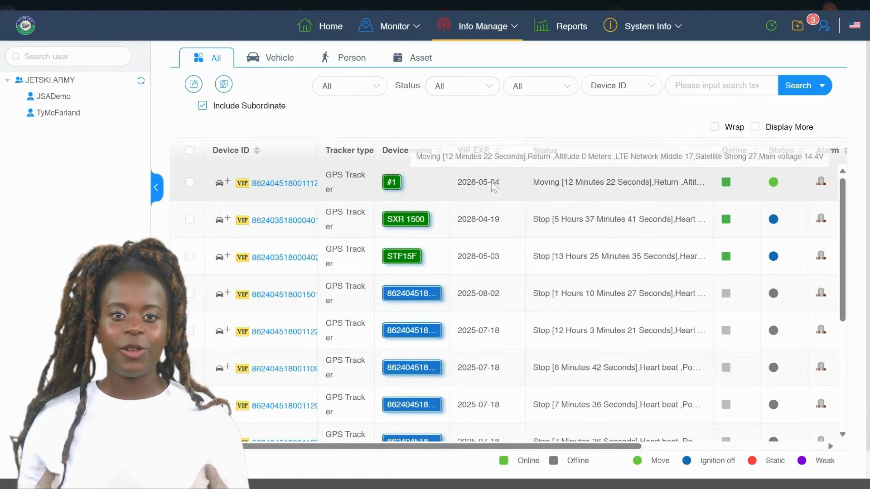
{"action": "mouse_move", "coordinate": [399, 183]}
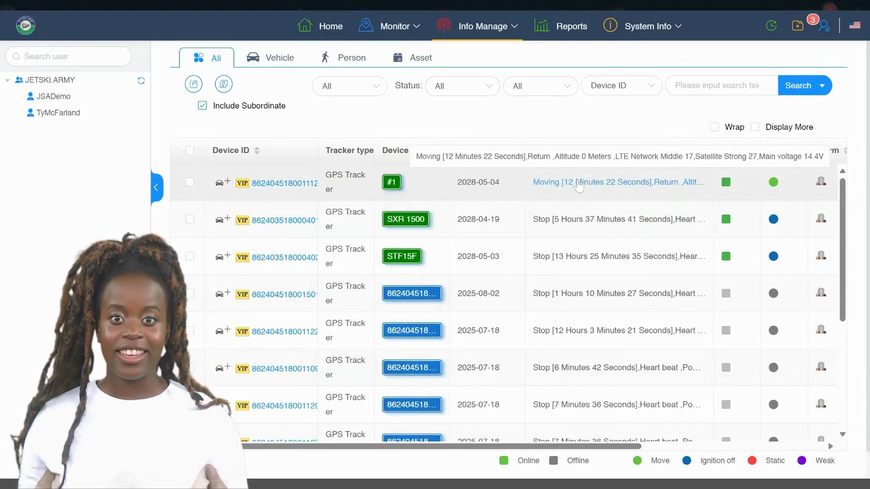
{"action": "left_click_drag", "start_coordinate": [491, 447], "coordinate": [699, 446]}
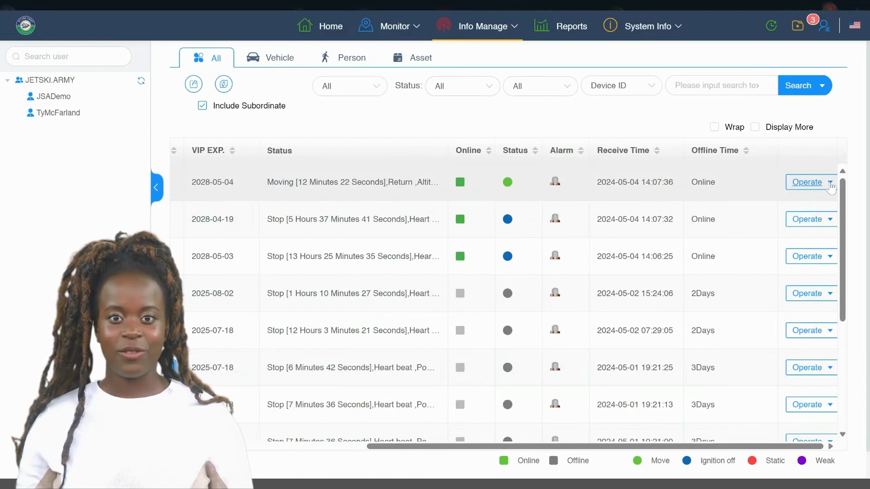
{"action": "left_click", "coordinate": [829, 184]}
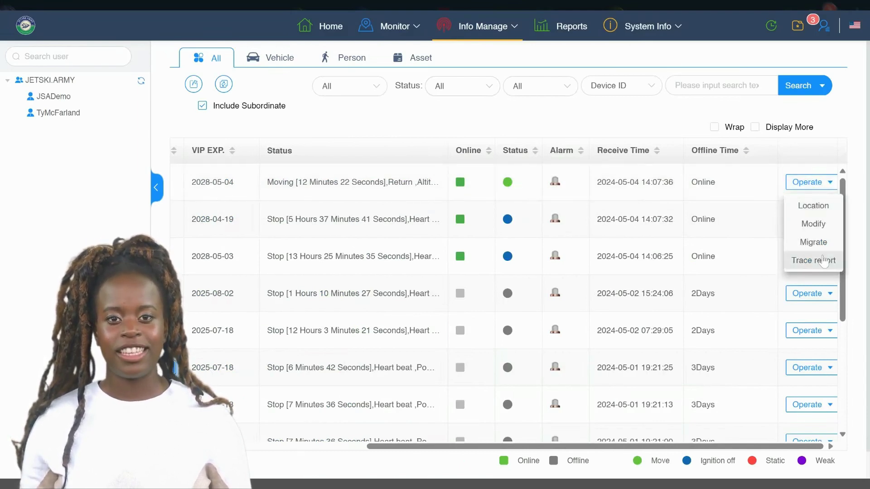
{"action": "left_click", "coordinate": [823, 261]}
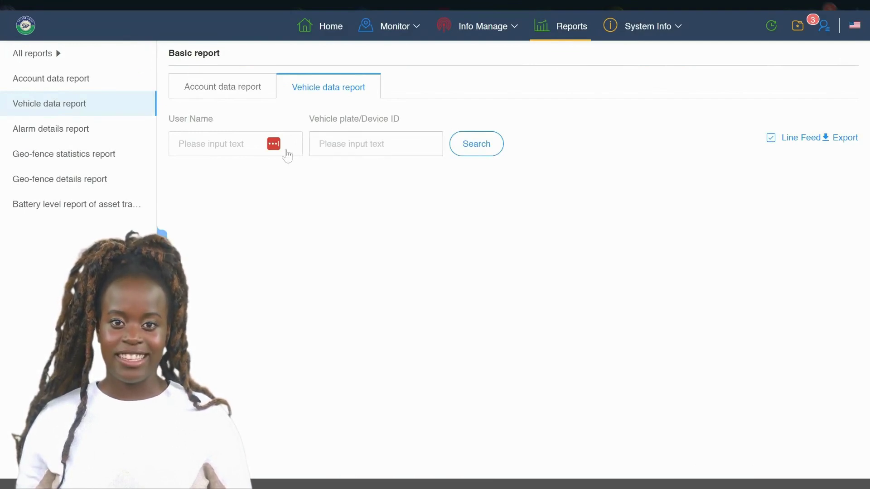
Run the Vehicle data report for #1 and scroll across its row showing 17.9 total mileage.
{"action": "left_click", "coordinate": [331, 149]}
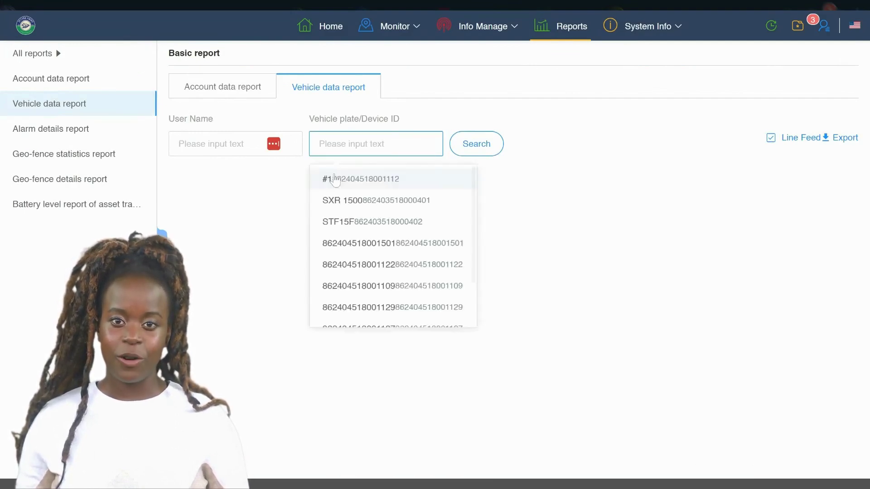
{"action": "left_click", "coordinate": [335, 179]}
{"action": "left_click", "coordinate": [474, 150]}
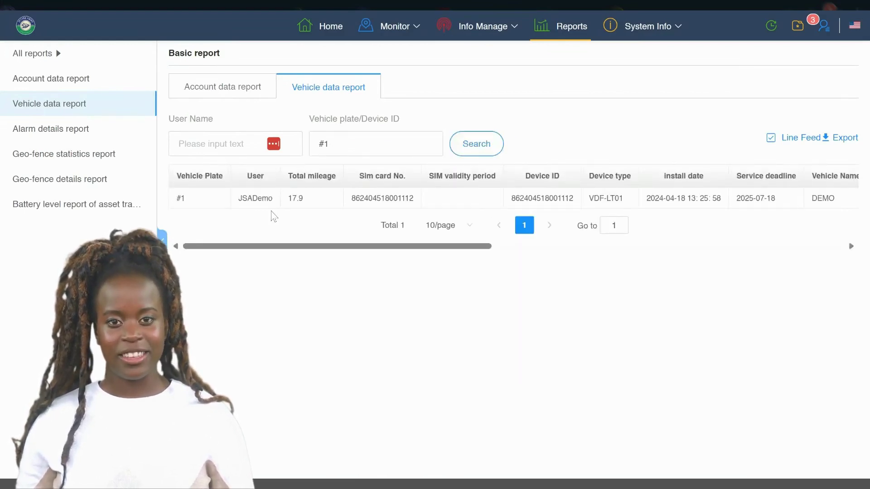
{"action": "left_click_drag", "start_coordinate": [292, 198], "coordinate": [303, 202]}
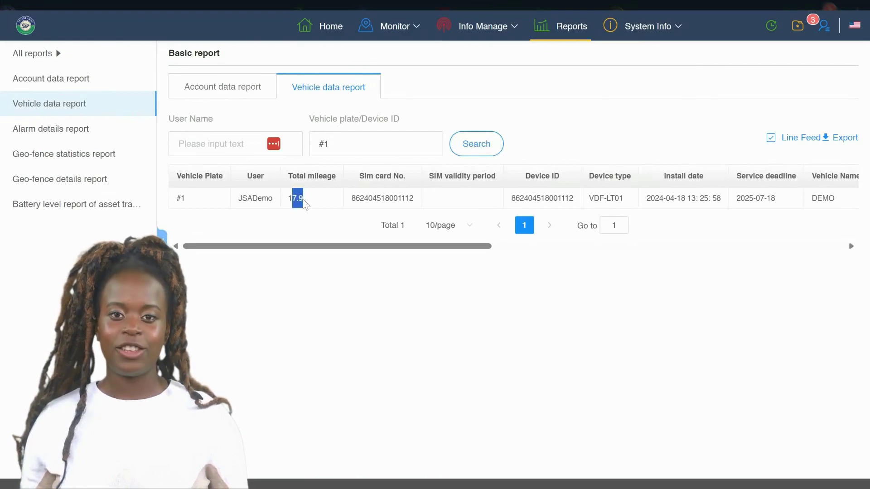
{"action": "scroll", "coordinate": [512, 198], "scroll_direction": "right", "scroll_amount": 5}
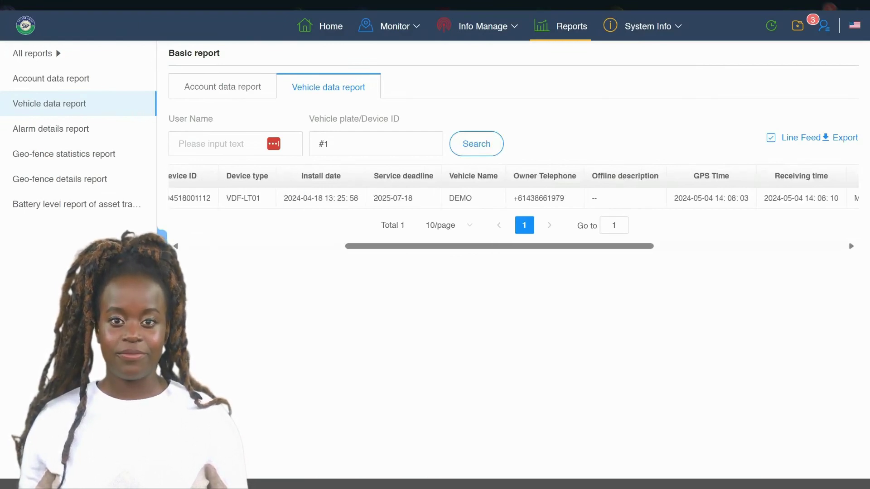
{"action": "scroll", "coordinate": [512, 198], "scroll_direction": "right", "scroll_amount": 5}
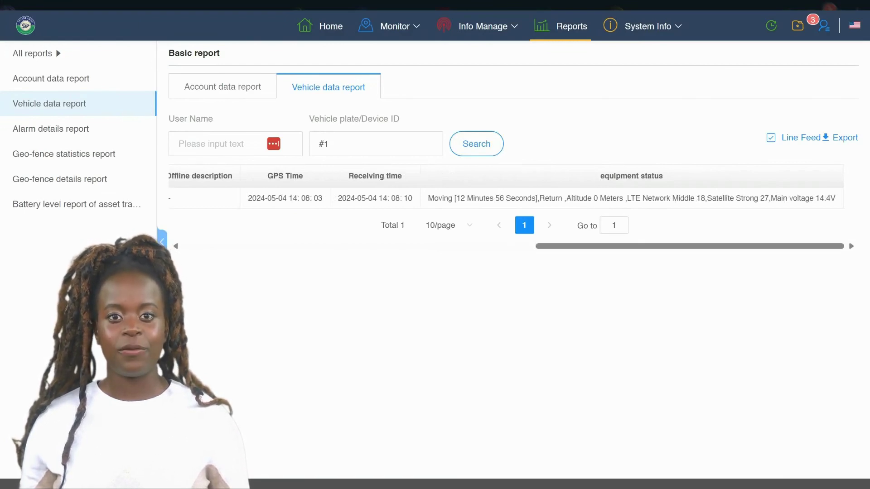
{"action": "left_click_drag", "start_coordinate": [546, 247], "coordinate": [189, 253]}
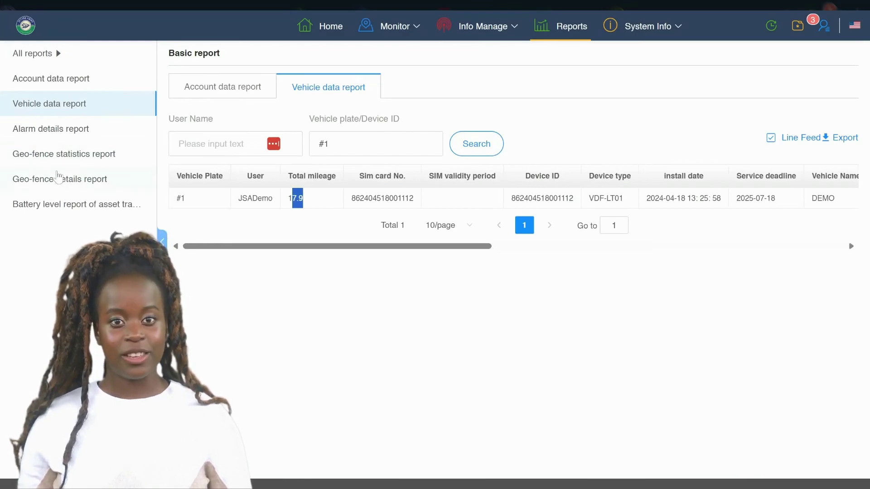
Search the Geo-fence details report for device #1.
{"action": "left_click", "coordinate": [86, 177]}
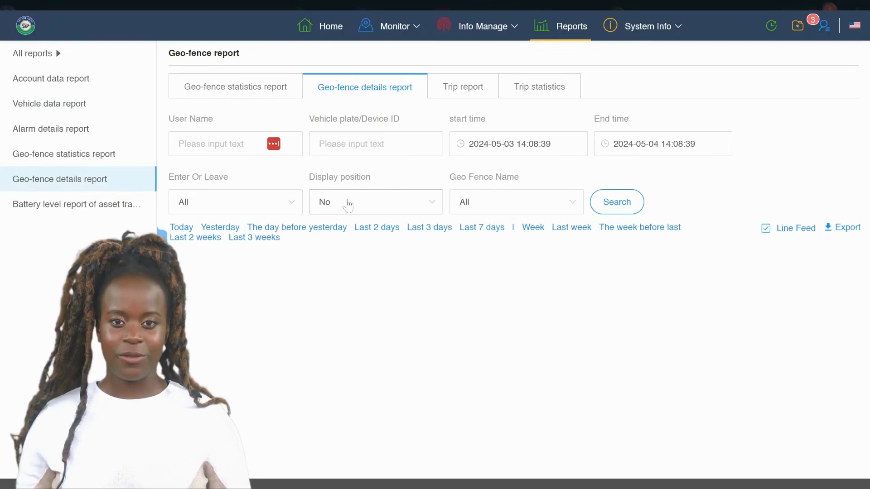
{"action": "left_click", "coordinate": [349, 149]}
{"action": "type", "text": "#1"}
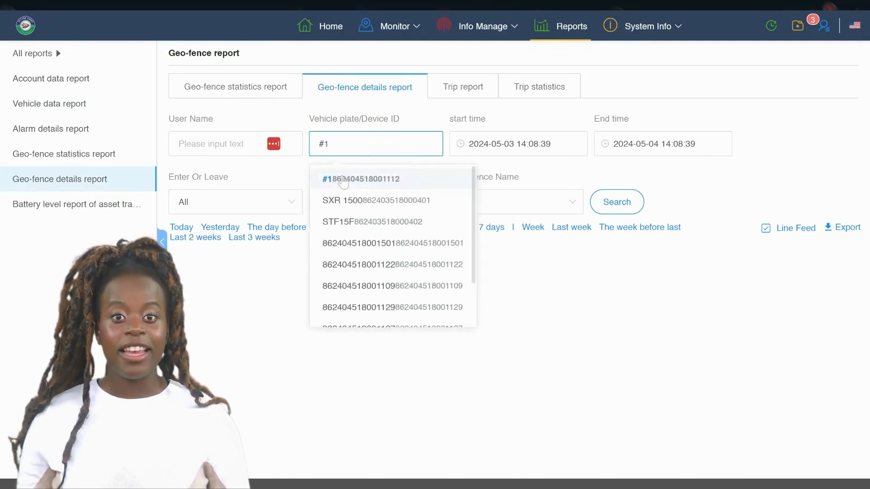
{"action": "left_click", "coordinate": [343, 179]}
{"action": "left_click", "coordinate": [625, 208]}
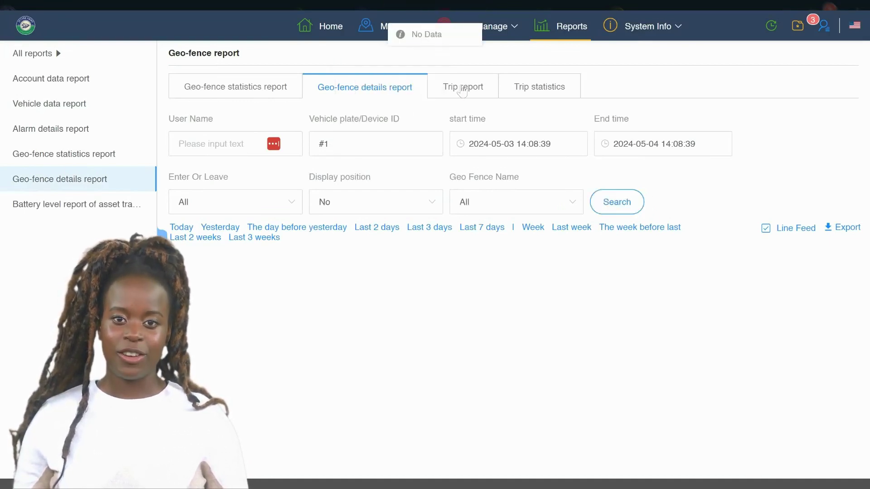
Switch to the Trip report's Trip statistics tab.
{"action": "left_click", "coordinate": [462, 91]}
{"action": "left_click", "coordinate": [521, 94]}
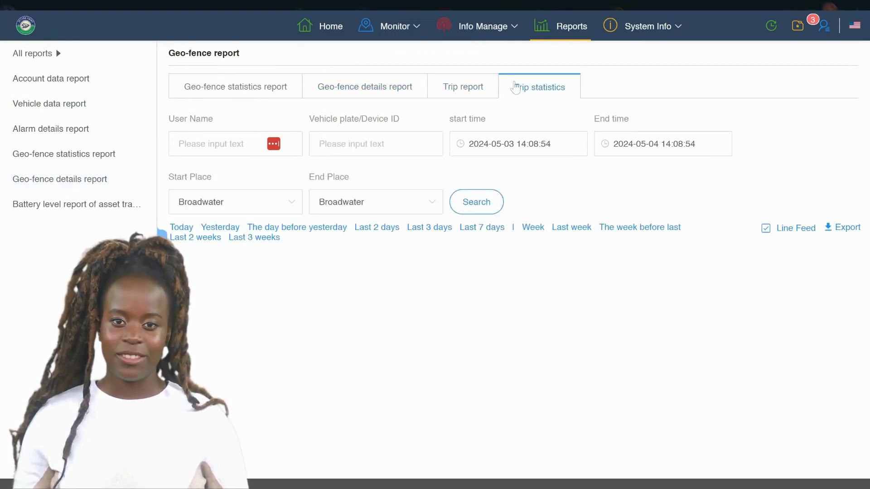
{"action": "mouse_move", "coordinate": [477, 33]}
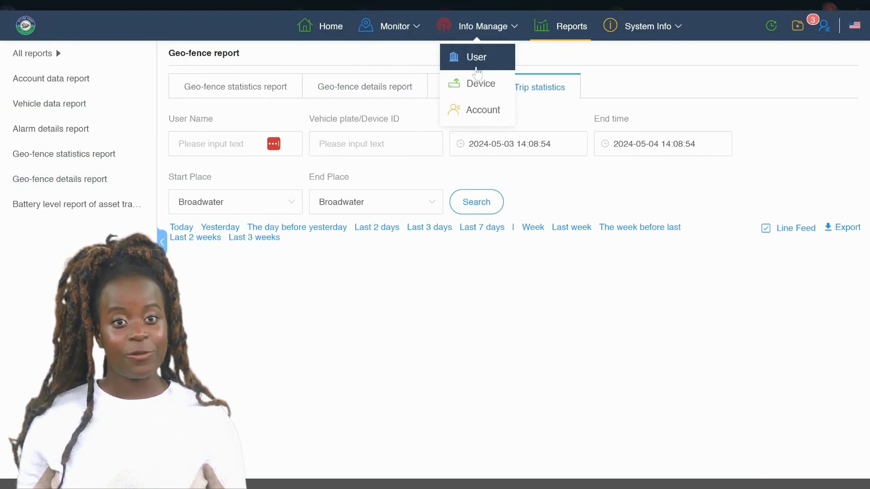
Start a new account with login name and account name 'NewEmployee'.
{"action": "left_click", "coordinate": [478, 110]}
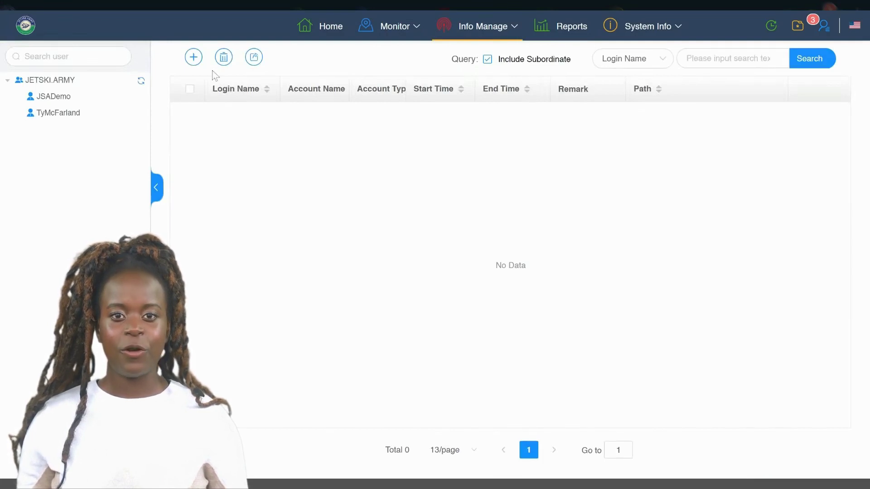
{"action": "left_click", "coordinate": [194, 58]}
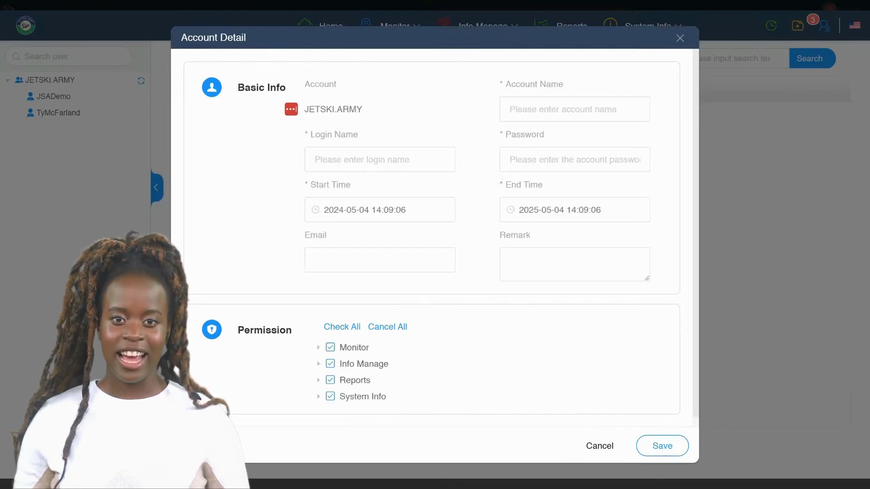
{"action": "left_click", "coordinate": [380, 159]}
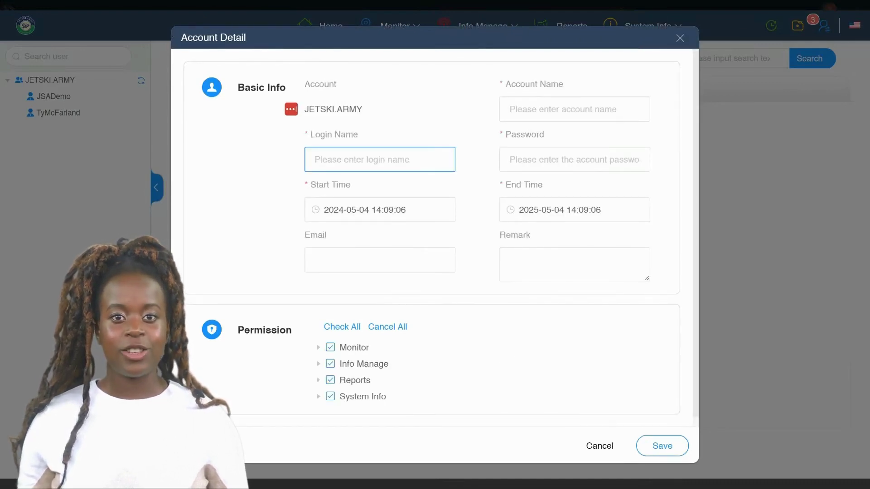
{"action": "type", "text": "NewEmployee"}
{"action": "left_click", "coordinate": [537, 111]}
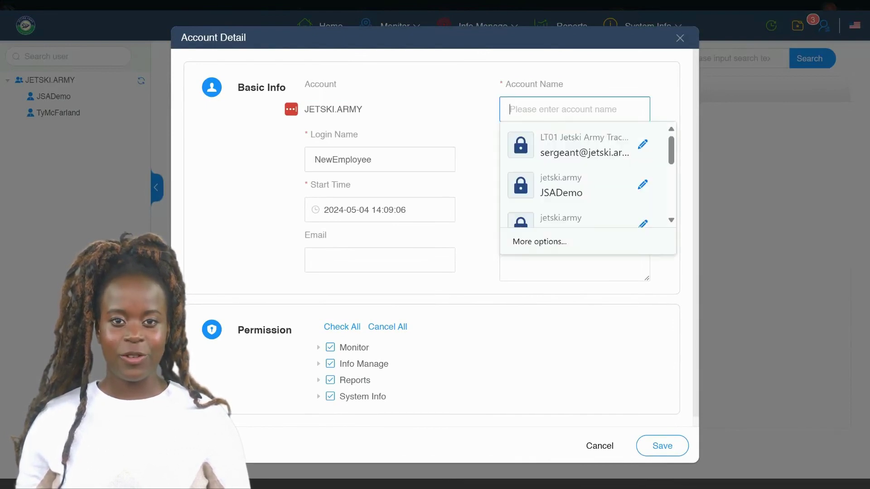
{"action": "key", "text": "shift+Tab"}
{"action": "key", "text": "ctrl+c"}
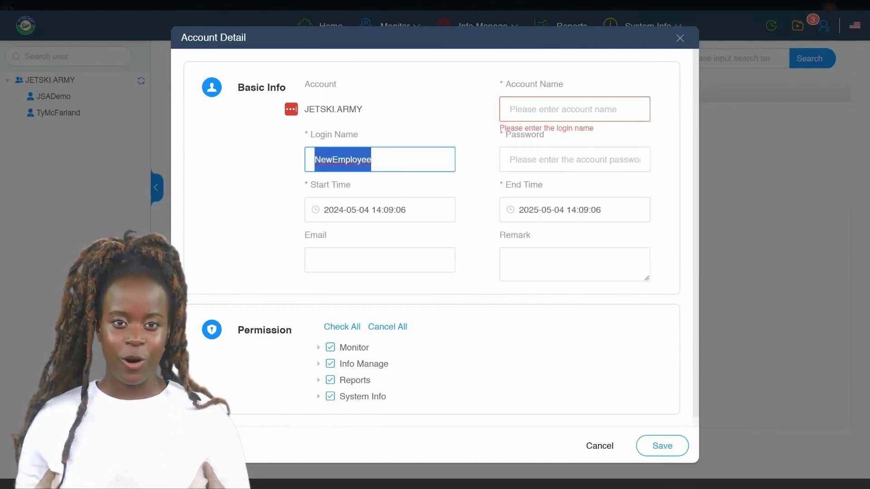
{"action": "left_click", "coordinate": [562, 110]}
{"action": "key", "text": "ctrl+v"}
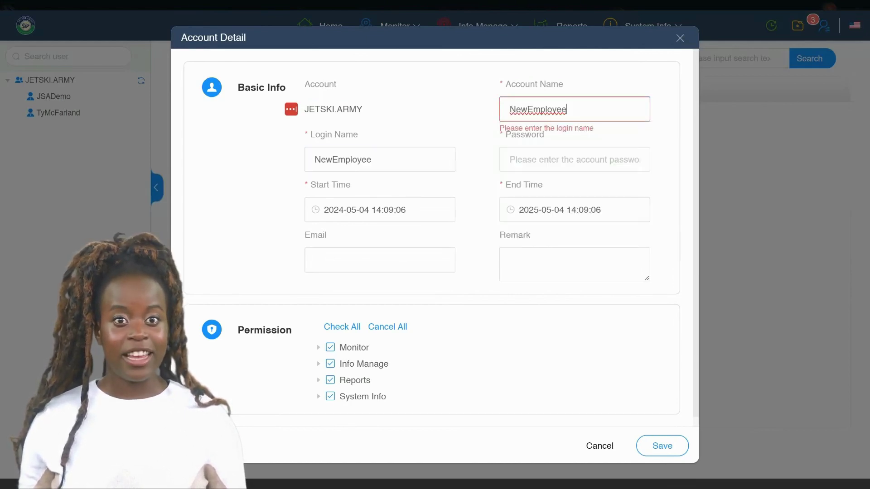
Enter the account password, the e-mail address, and the remark 'New'.
{"action": "left_click", "coordinate": [574, 159]}
{"action": "type", "text": "12345"}
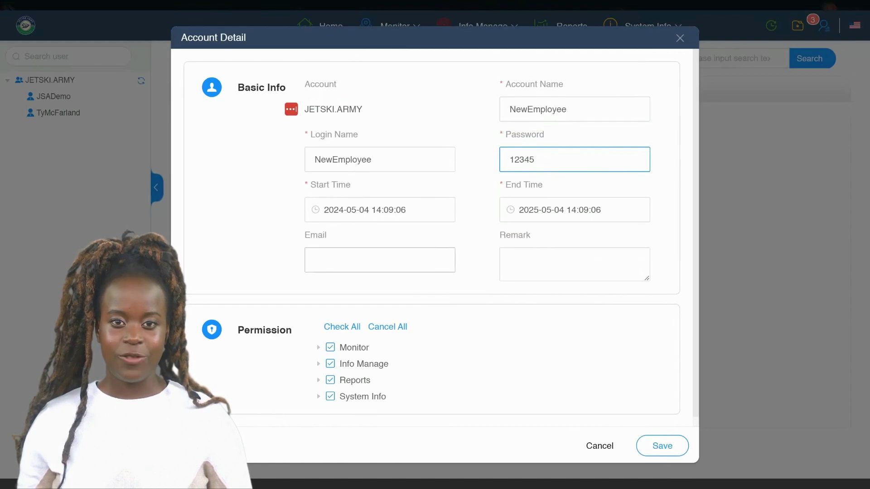
{"action": "left_click", "coordinate": [380, 259]}
{"action": "left_click", "coordinate": [575, 264]}
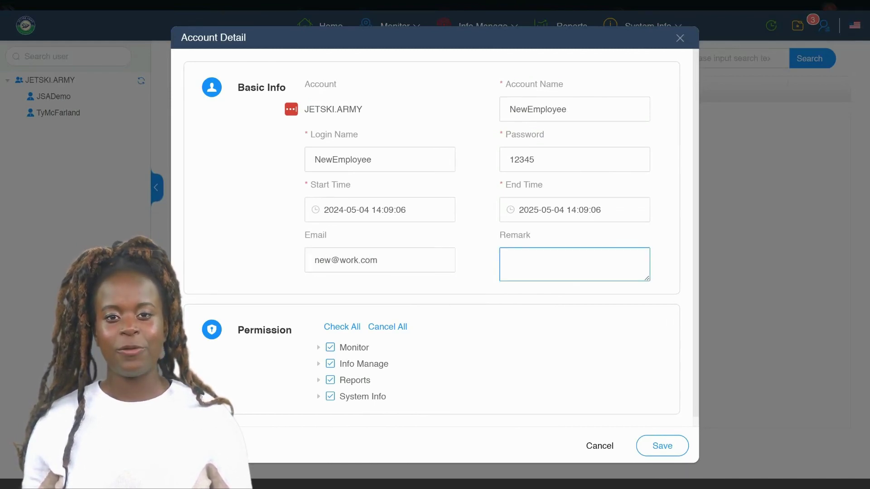
{"action": "type", "text": "Newempl"}
{"action": "key", "text": "BackSpace"}
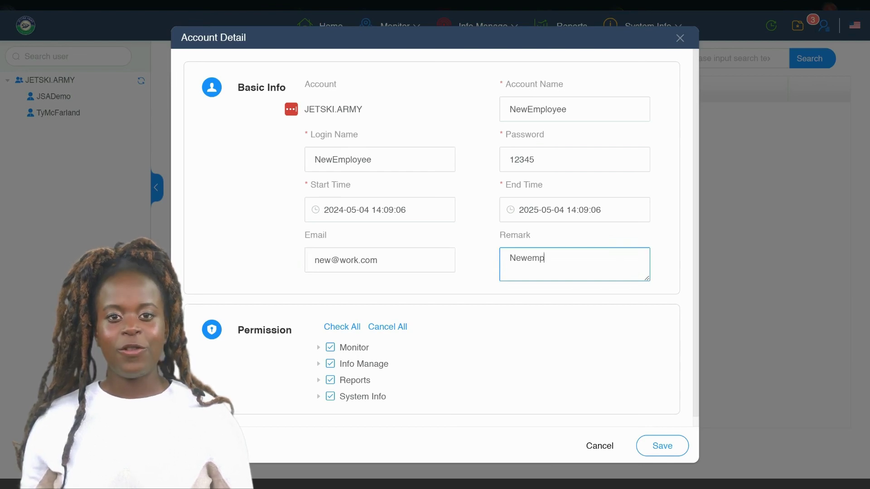
{"action": "key", "text": "BackSpace"}
{"action": "key", "text": "BackSpace"}
{"action": "key", "text": "BackSpace"}
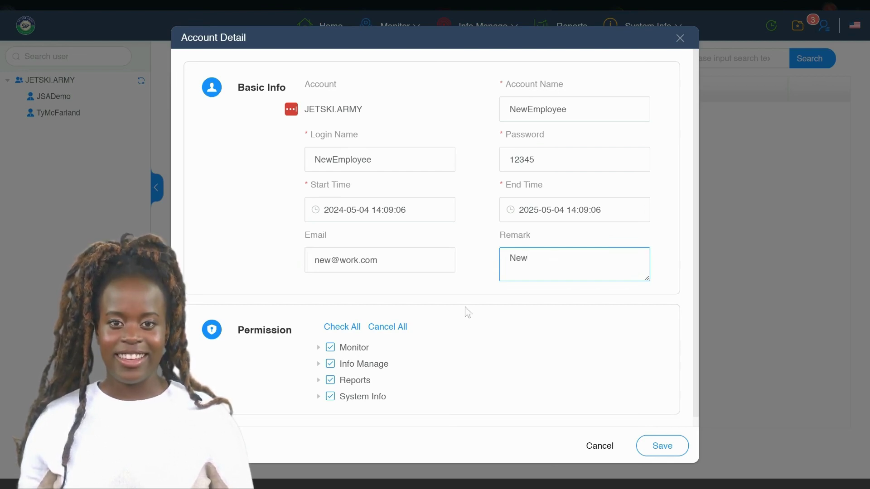
Withhold the Account, Road and Geo-fence permissions.
{"action": "left_click", "coordinate": [319, 363]}
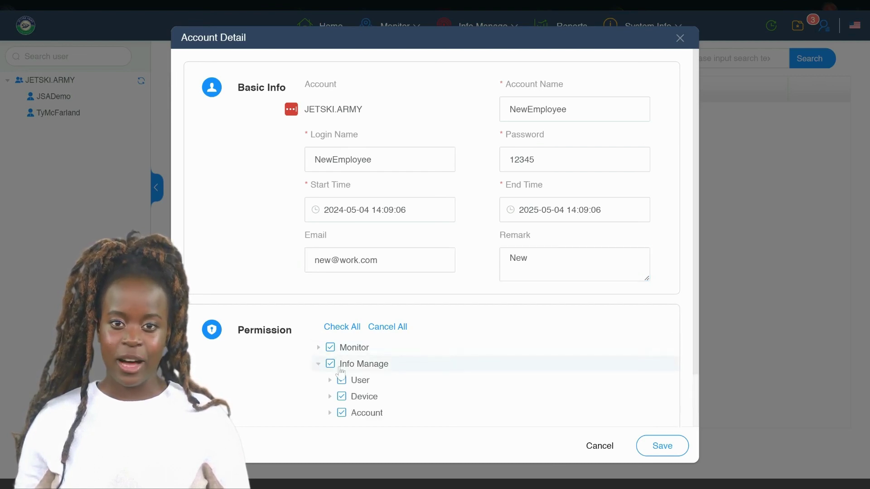
{"action": "left_click", "coordinate": [351, 416]}
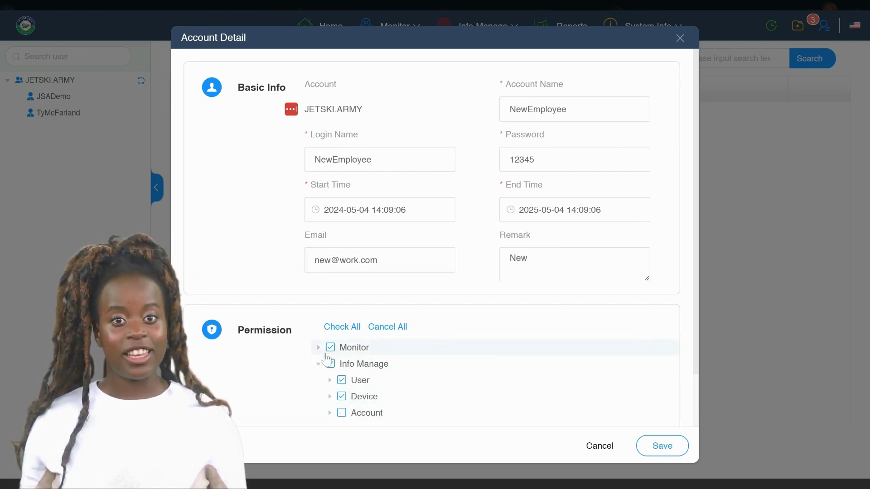
{"action": "left_click", "coordinate": [324, 354]}
{"action": "scroll", "coordinate": [403, 378], "scroll_direction": "down", "scroll_amount": 1}
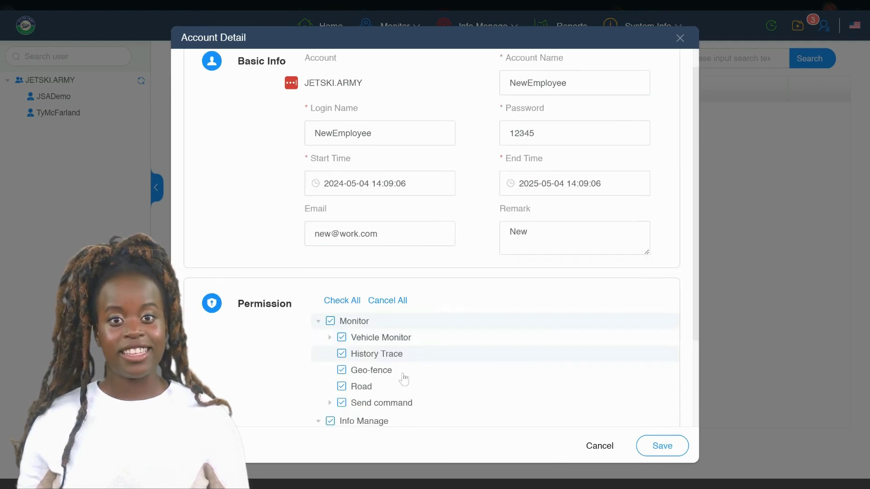
{"action": "scroll", "coordinate": [403, 379], "scroll_direction": "down", "scroll_amount": 1}
{"action": "left_click", "coordinate": [342, 376]}
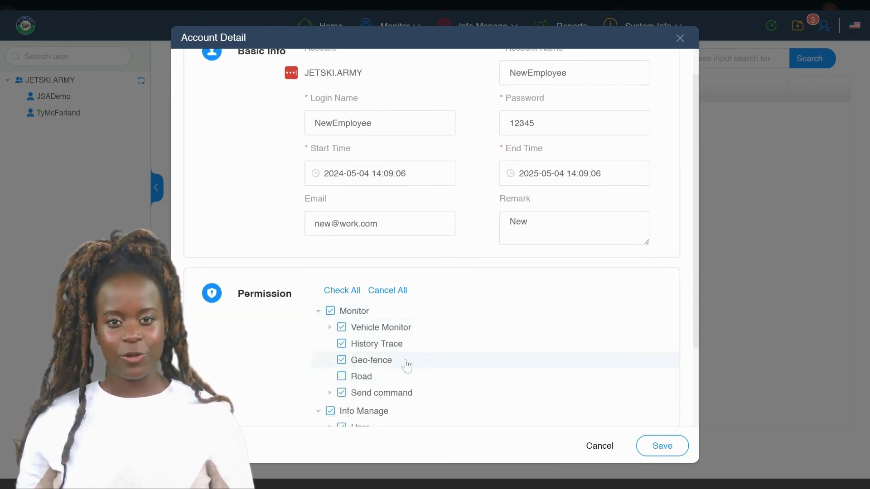
{"action": "left_click", "coordinate": [341, 360]}
Save the NewEmployee account, delete it with confirmation, and return to Reports.
{"action": "left_click", "coordinate": [664, 451]}
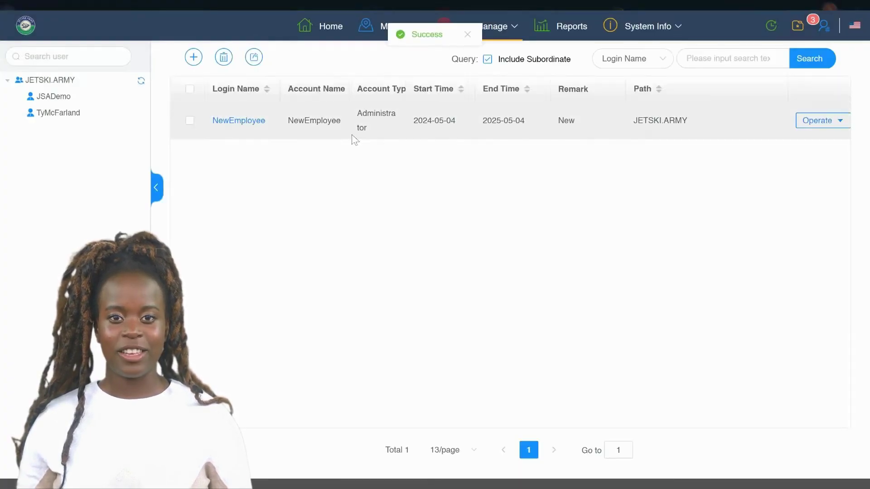
{"action": "left_click", "coordinate": [817, 129]}
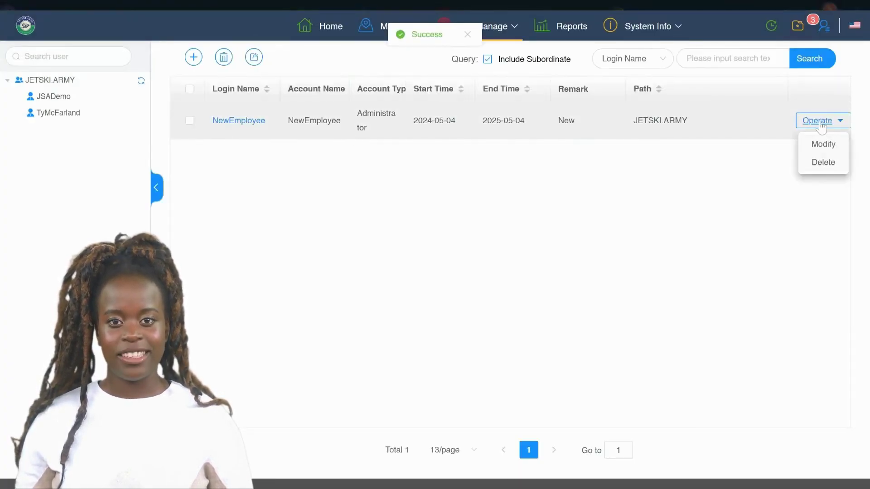
{"action": "left_click", "coordinate": [822, 168]}
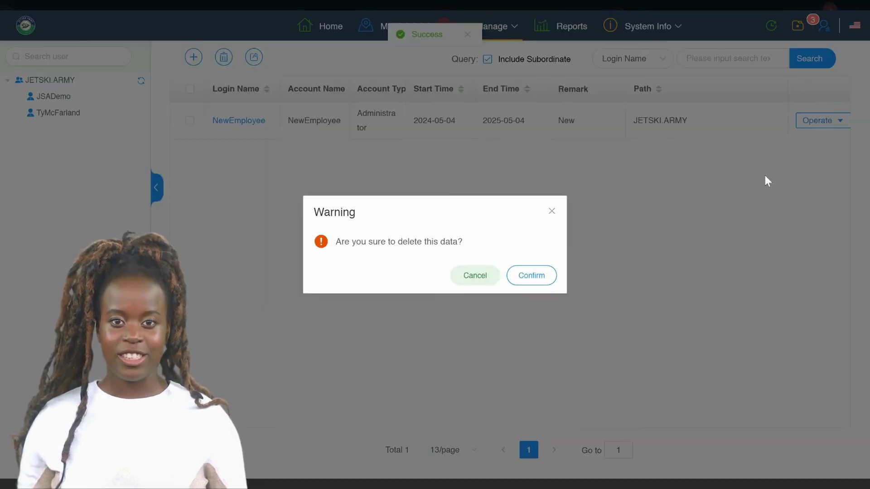
{"action": "left_click", "coordinate": [531, 276]}
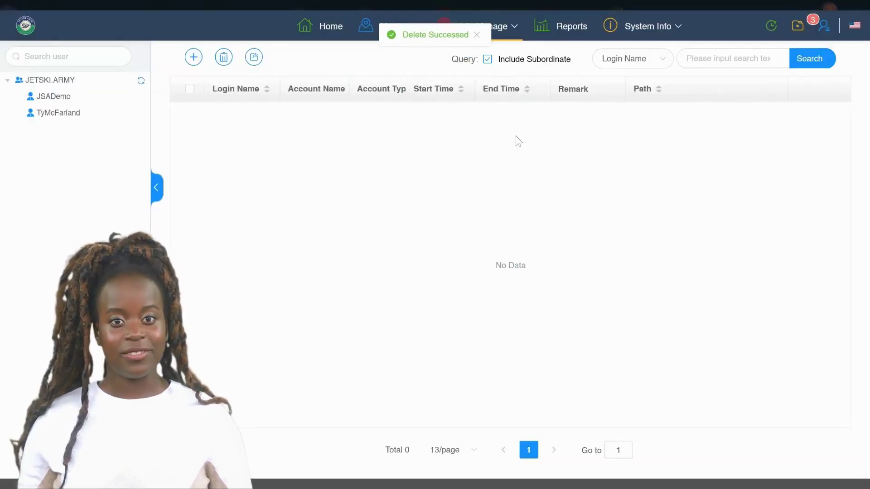
{"action": "mouse_move", "coordinate": [510, 28]}
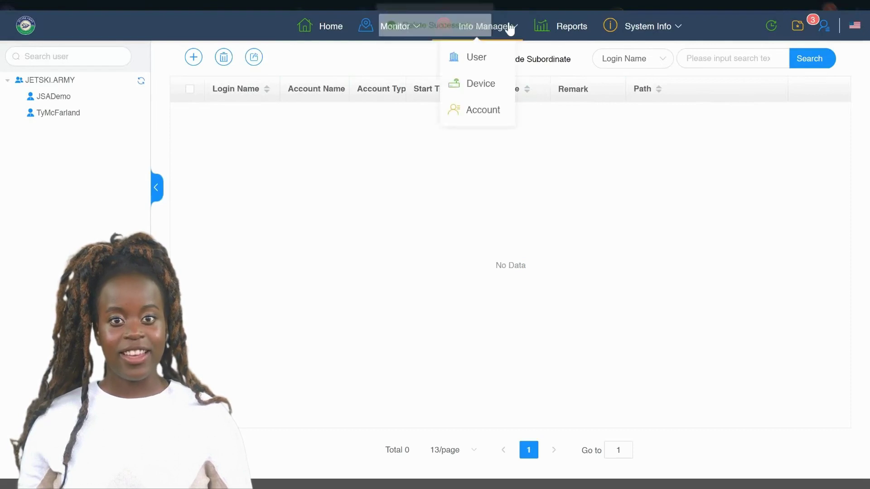
{"action": "left_click", "coordinate": [582, 31]}
Open System Info's User Log and scroll through its 66 operation entries.
{"action": "mouse_move", "coordinate": [633, 31]}
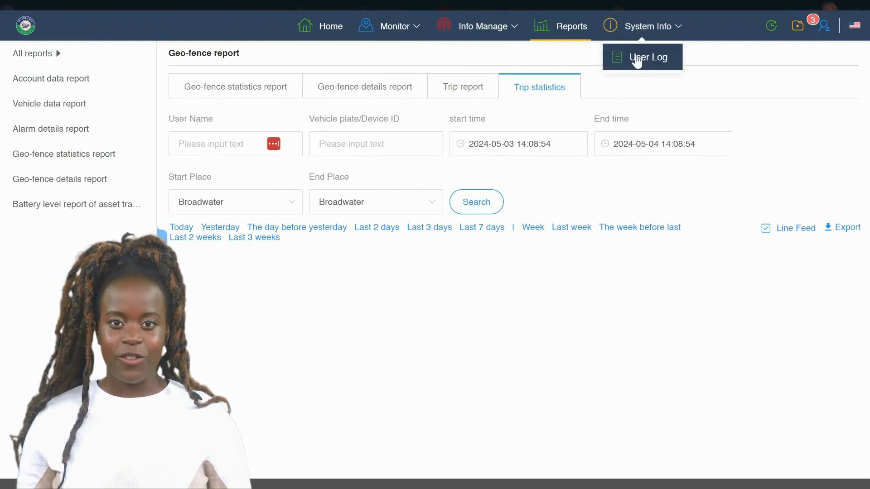
{"action": "left_click", "coordinate": [637, 59]}
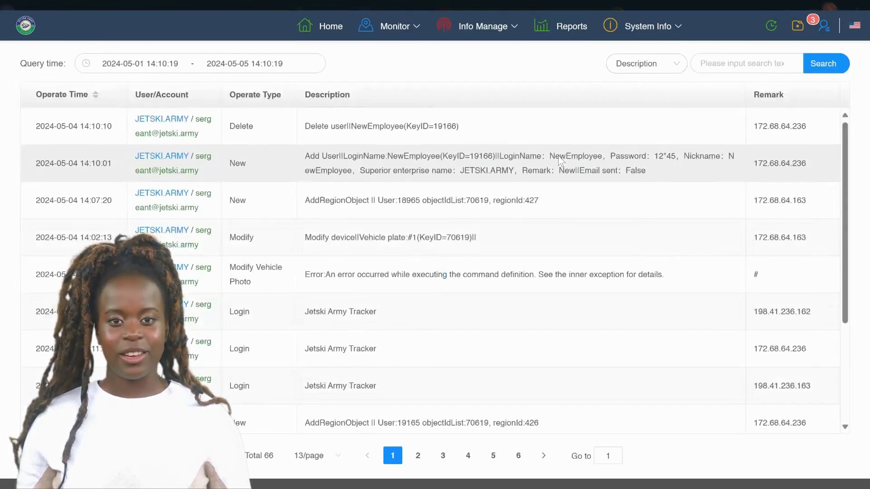
{"action": "scroll", "coordinate": [518, 201], "scroll_direction": "down", "scroll_amount": 4}
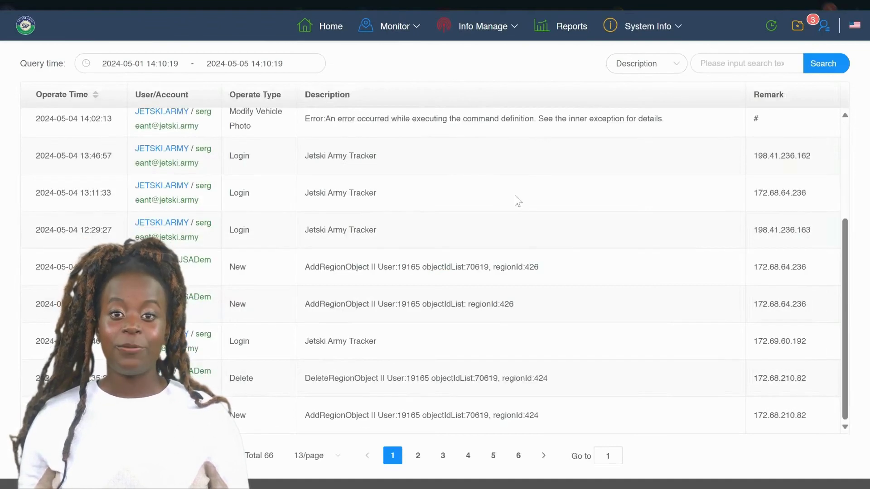
{"action": "scroll", "coordinate": [517, 201], "scroll_direction": "up", "scroll_amount": 4}
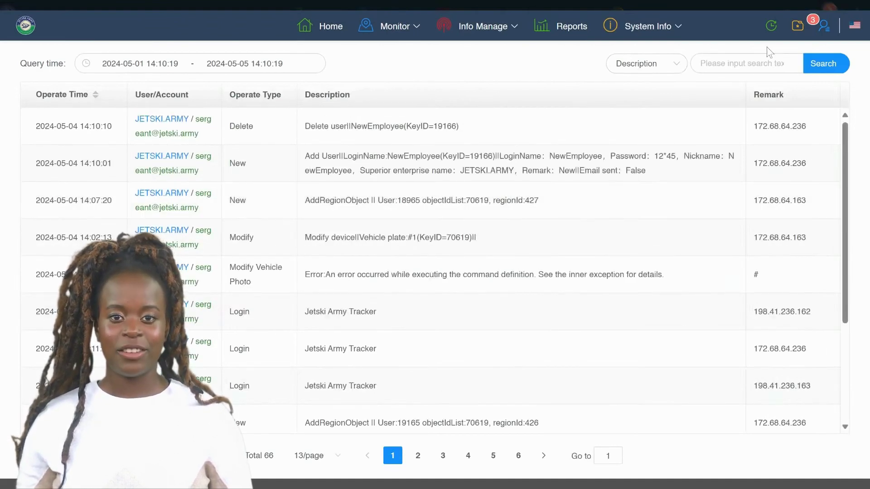
{"action": "mouse_move", "coordinate": [770, 27]}
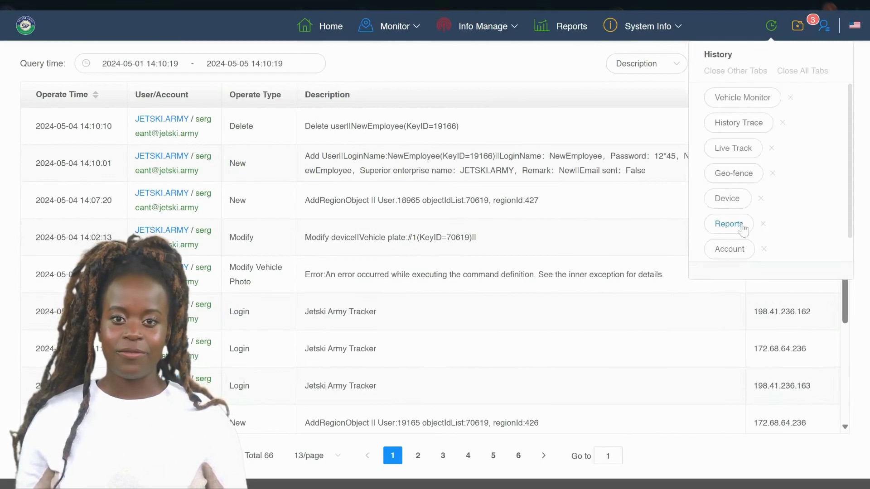
Jump back to the Device list, then reopen History Trace for #1 from recent pages.
{"action": "left_click", "coordinate": [727, 199]}
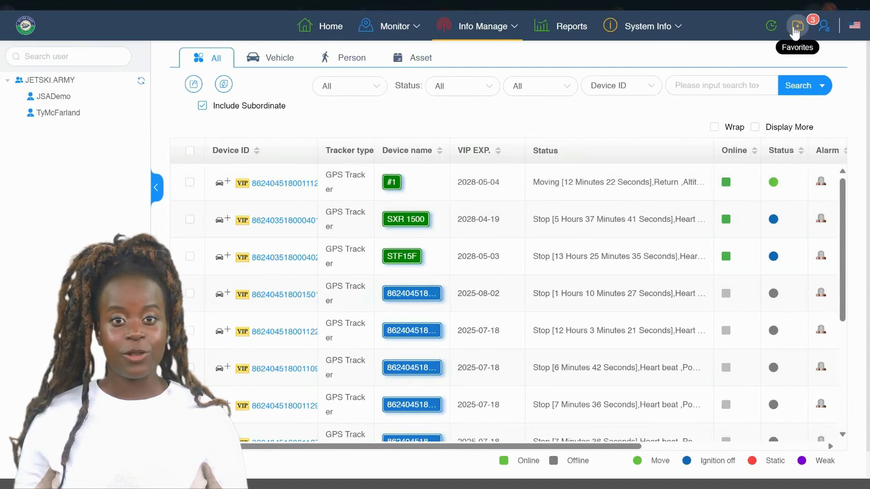
{"action": "mouse_move", "coordinate": [770, 28]}
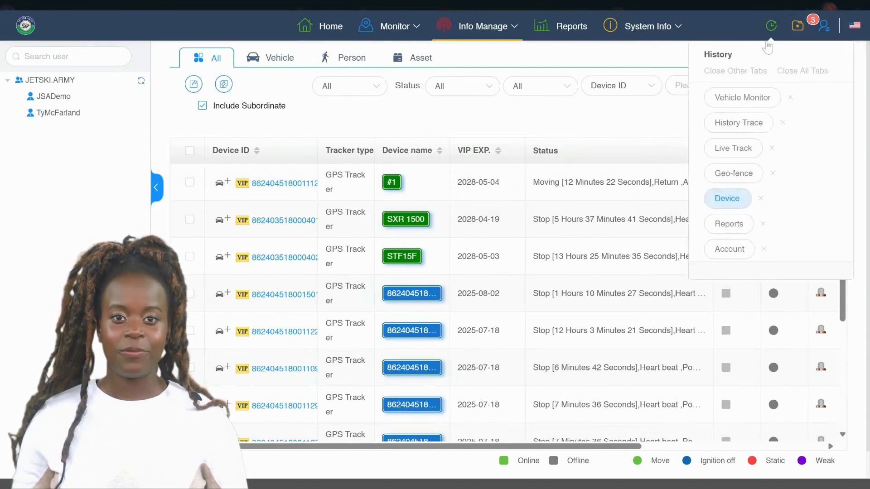
{"action": "left_click", "coordinate": [741, 126]}
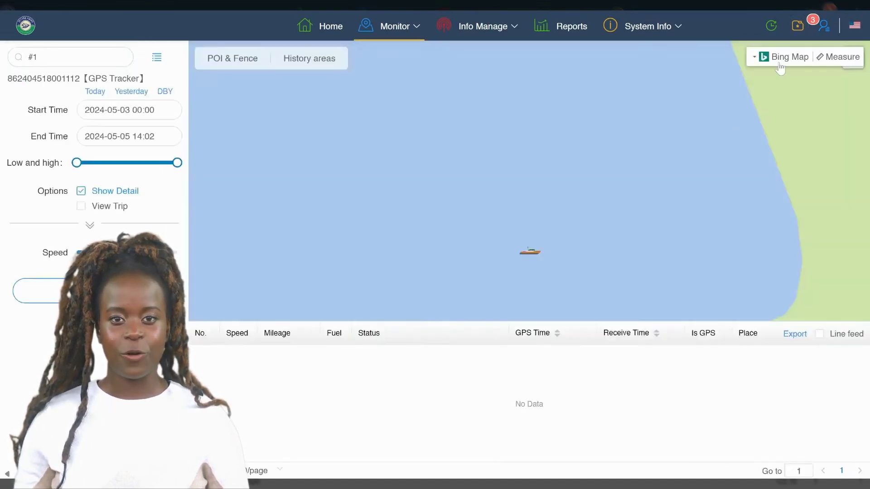
{"action": "left_click", "coordinate": [793, 32]}
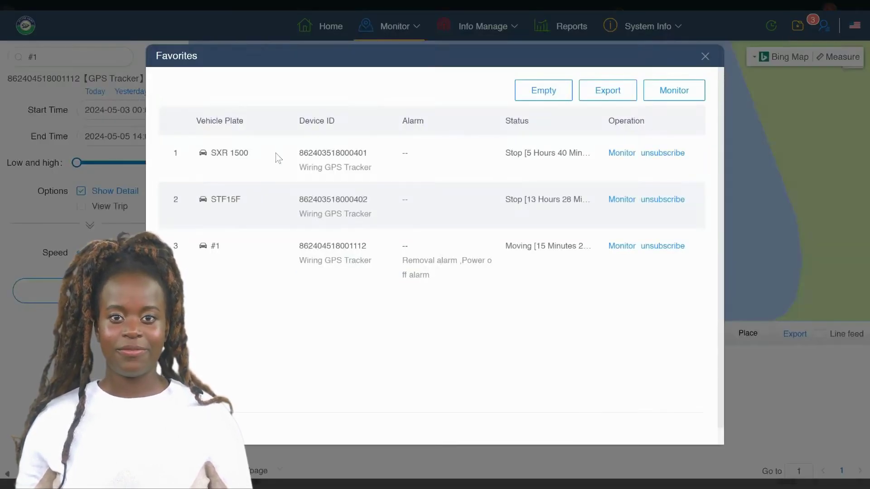
{"action": "left_click", "coordinate": [706, 57]}
{"action": "mouse_move", "coordinate": [414, 49]}
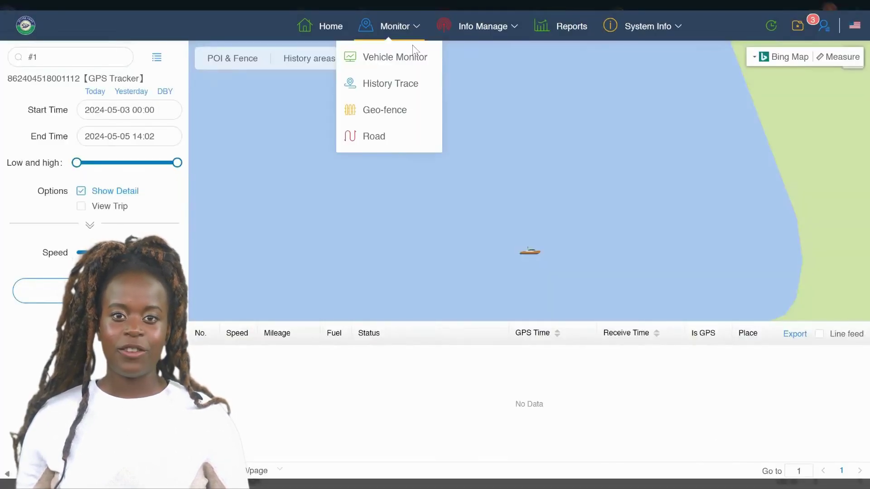
{"action": "left_click", "coordinate": [410, 62]}
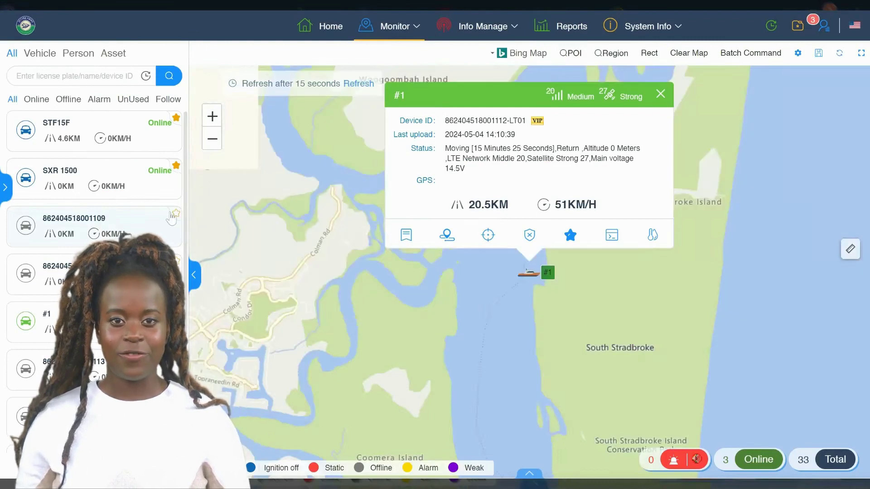
{"action": "left_click", "coordinate": [176, 214]}
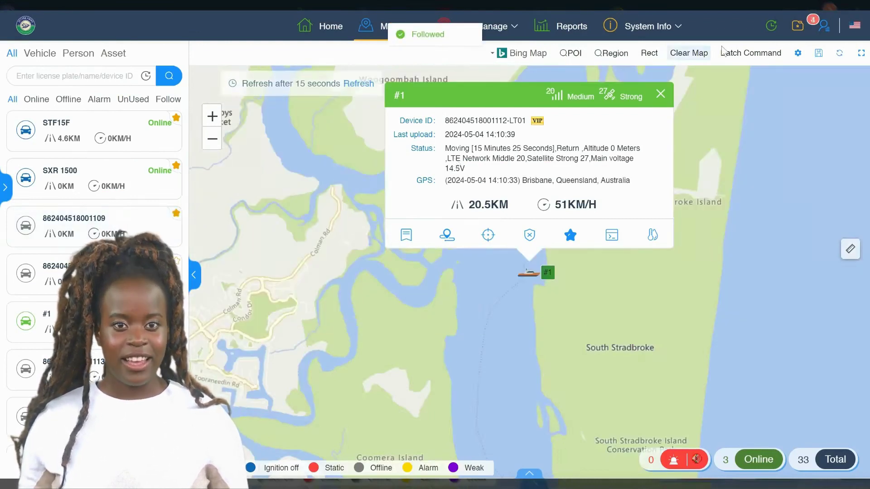
{"action": "left_click", "coordinate": [796, 27]}
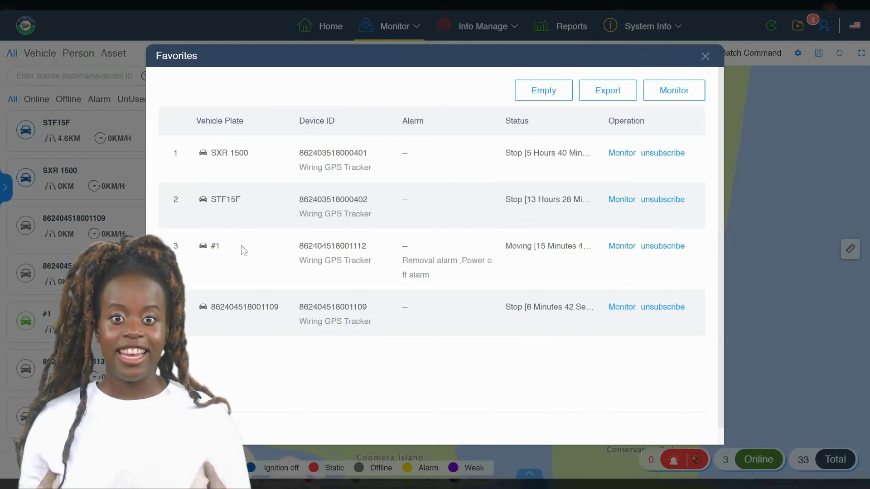
{"action": "left_click", "coordinate": [622, 247]}
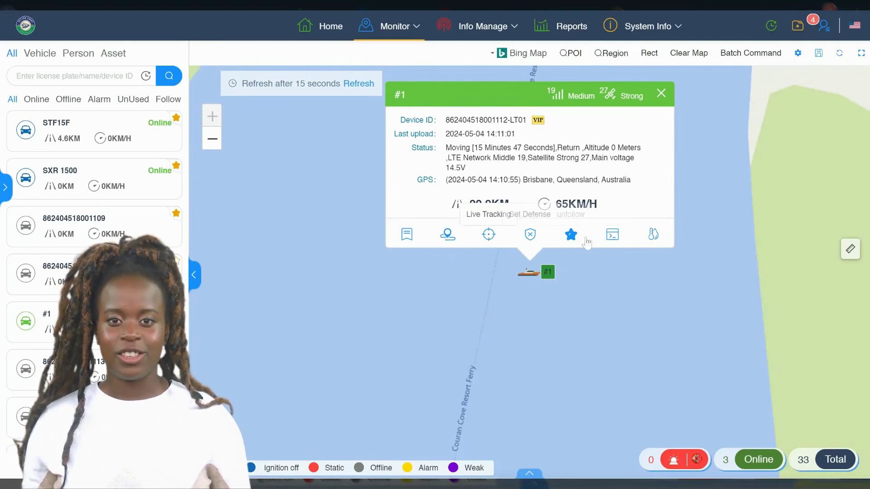
{"action": "left_click", "coordinate": [611, 235]}
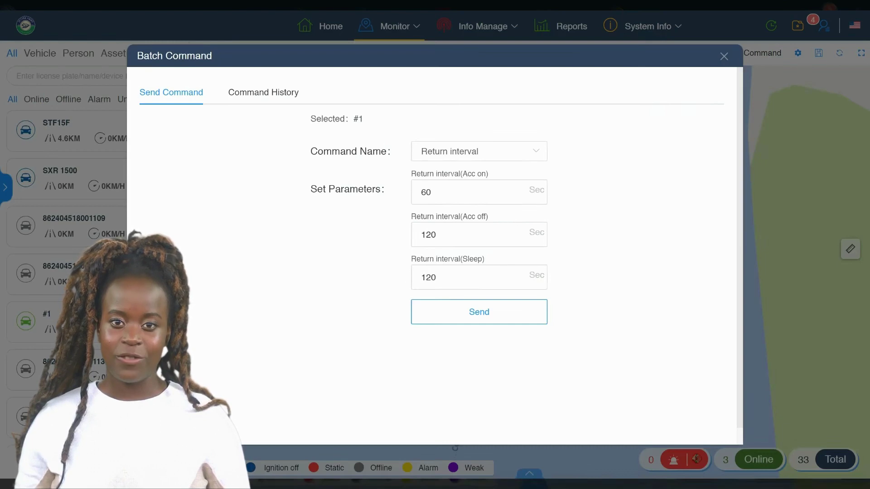
{"action": "left_click", "coordinate": [538, 156]}
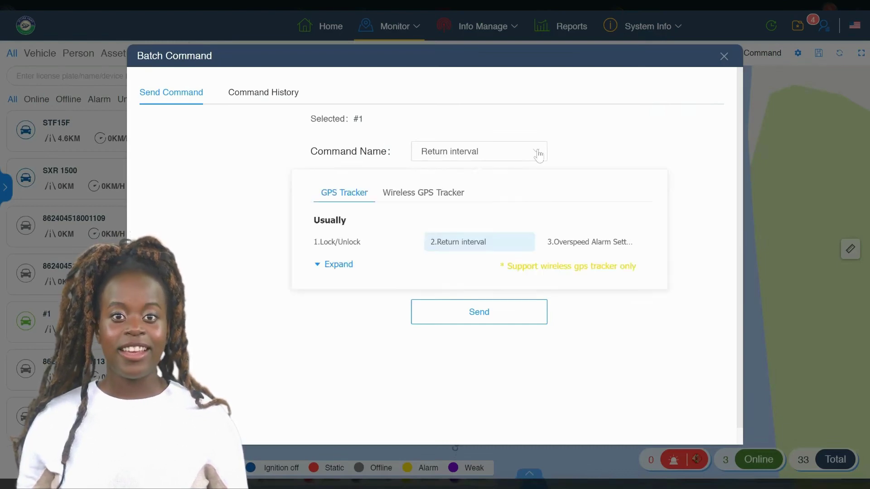
{"action": "left_click", "coordinate": [341, 268]}
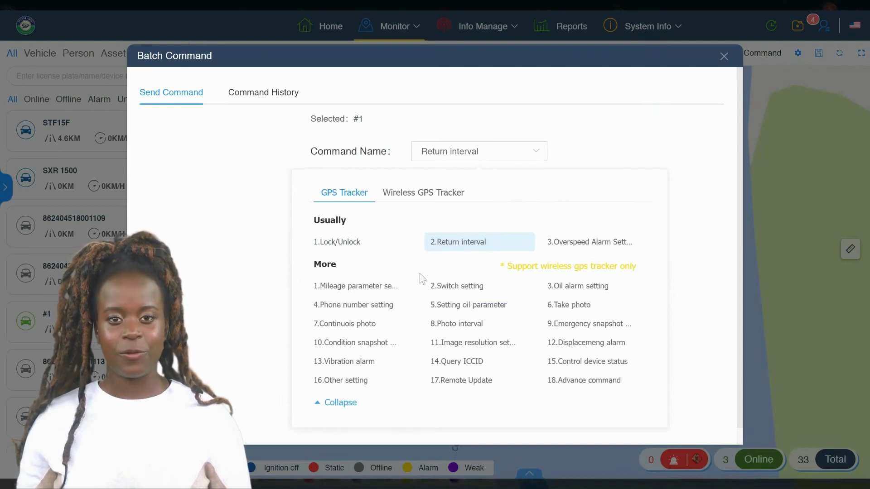
{"action": "left_click", "coordinate": [402, 202]}
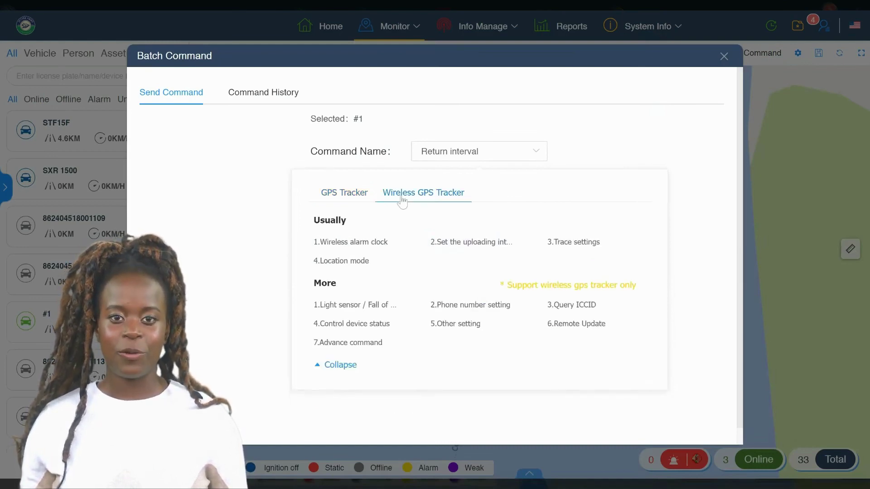
{"action": "left_click", "coordinate": [593, 138]}
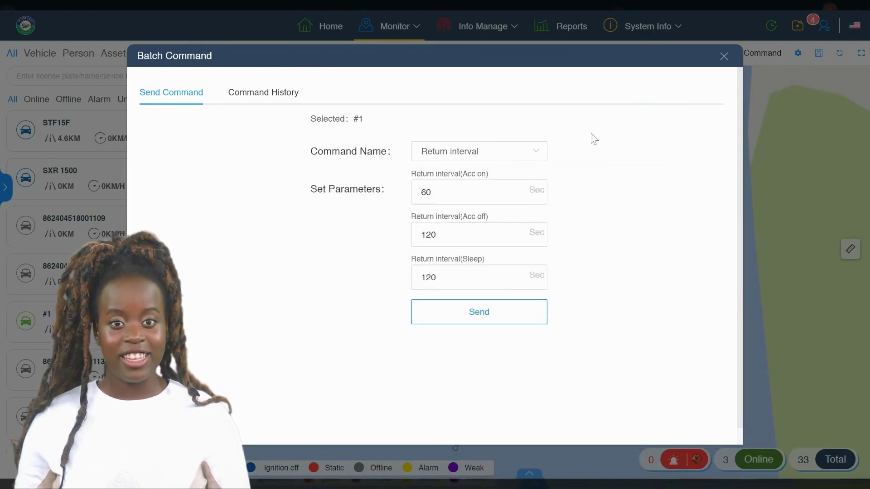
{"action": "left_click", "coordinate": [529, 153]}
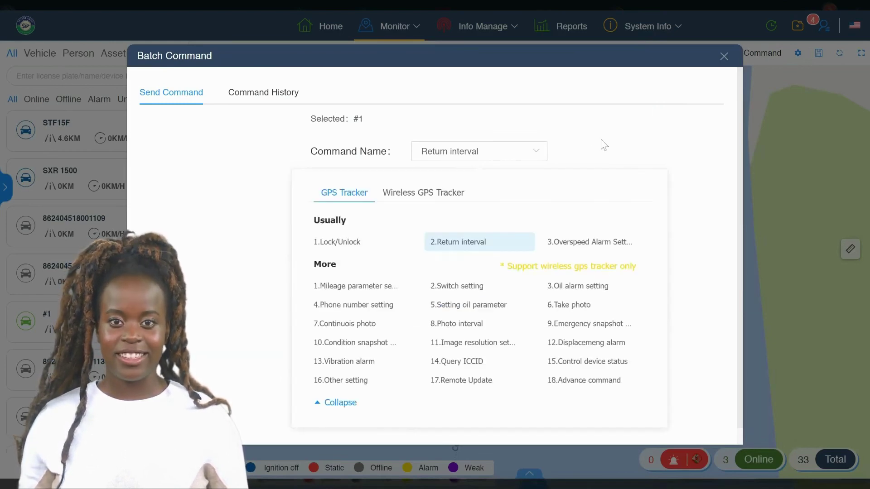
{"action": "left_click", "coordinate": [604, 144]}
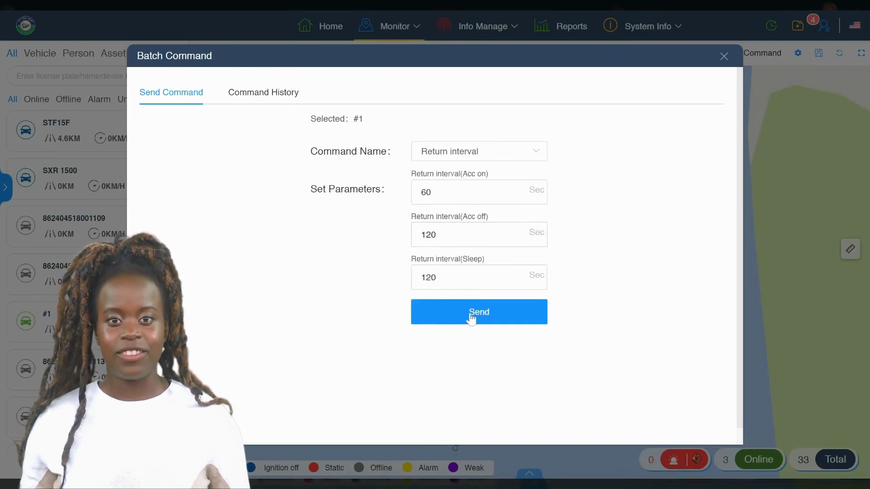
{"action": "scroll", "coordinate": [489, 206], "scroll_direction": "down", "scroll_amount": 1}
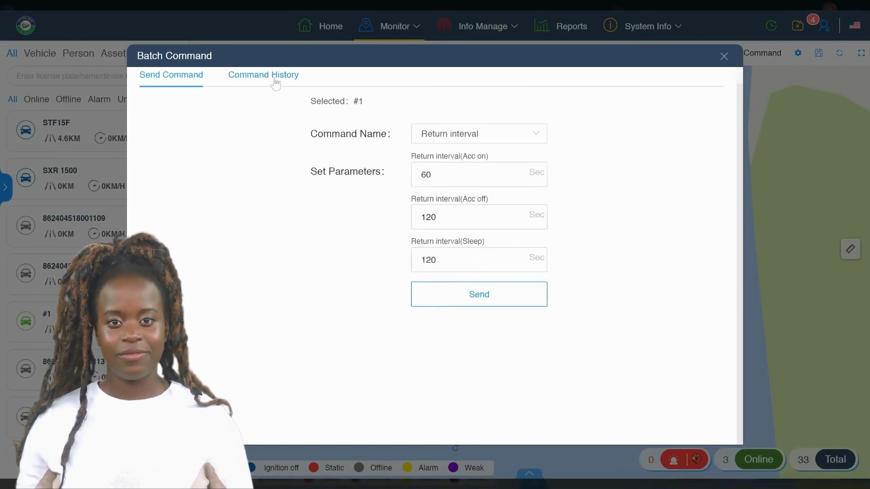
{"action": "left_click", "coordinate": [275, 80]}
{"action": "scroll", "coordinate": [294, 252], "scroll_direction": "up", "scroll_amount": 1}
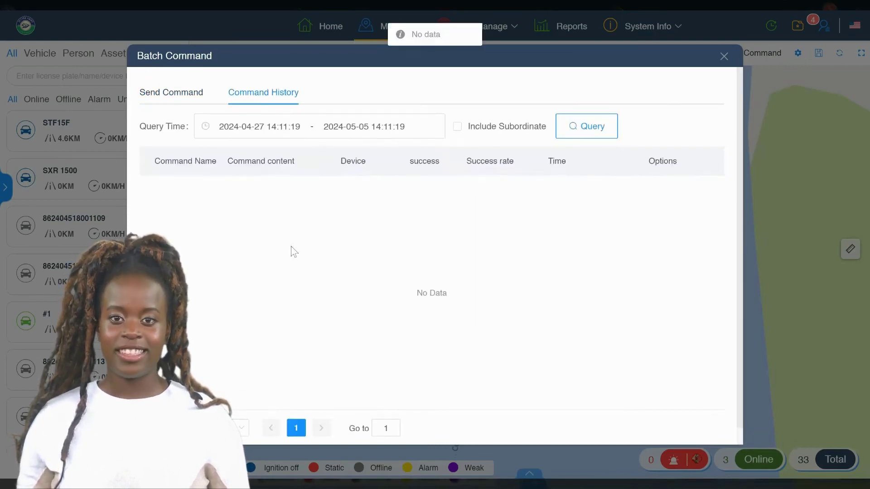
{"action": "left_click", "coordinate": [724, 57]}
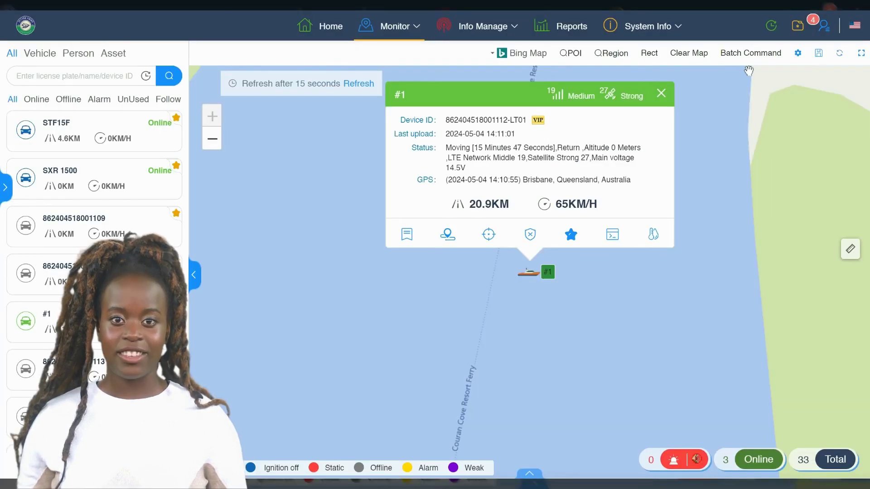
Check the user menu options (User center, Notify, Exit), then close jet ski #1's details popup.
{"action": "mouse_move", "coordinate": [830, 28]}
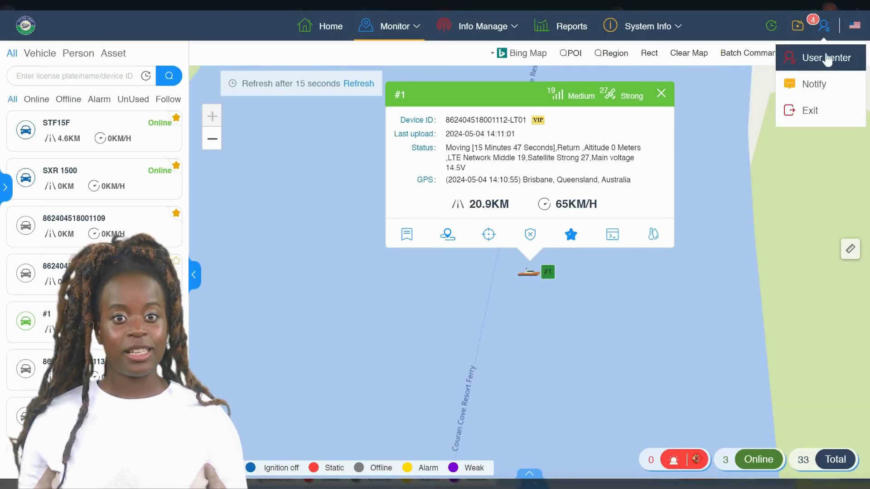
{"action": "left_click", "coordinate": [823, 85]}
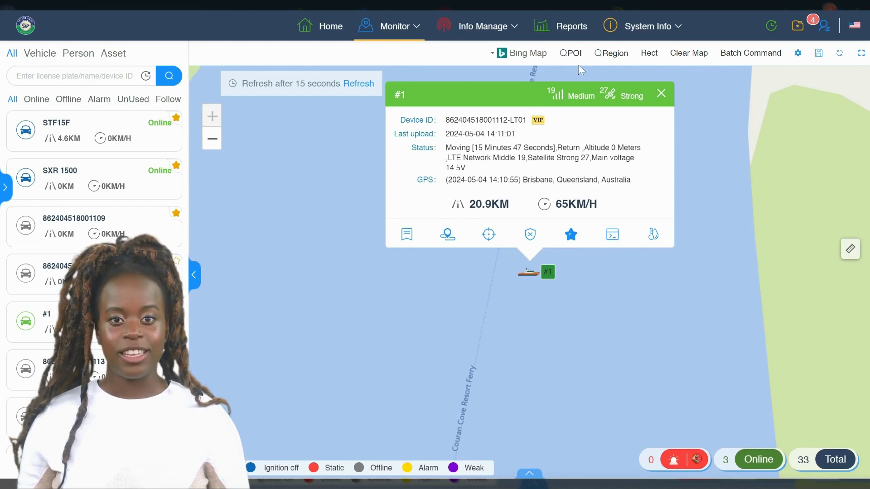
{"action": "left_click", "coordinate": [660, 95]}
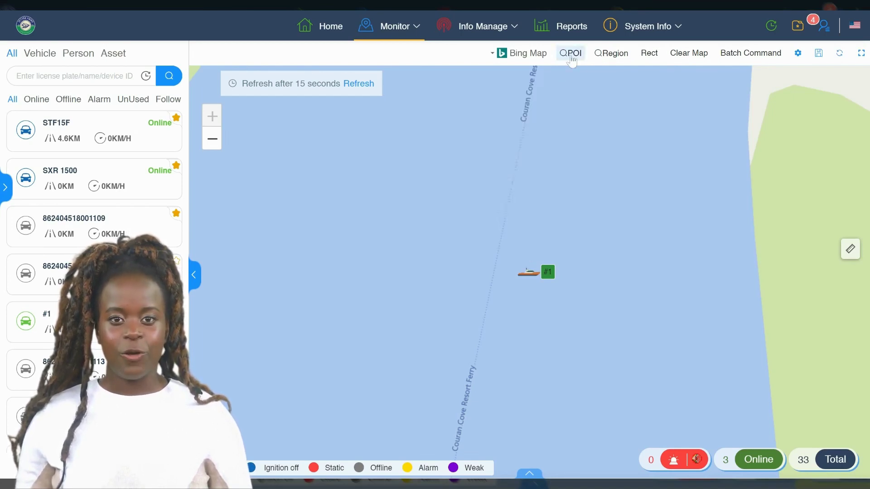
Search the saved regions and display the Broadwater geo-fence outline on the map.
{"action": "left_click", "coordinate": [571, 54]}
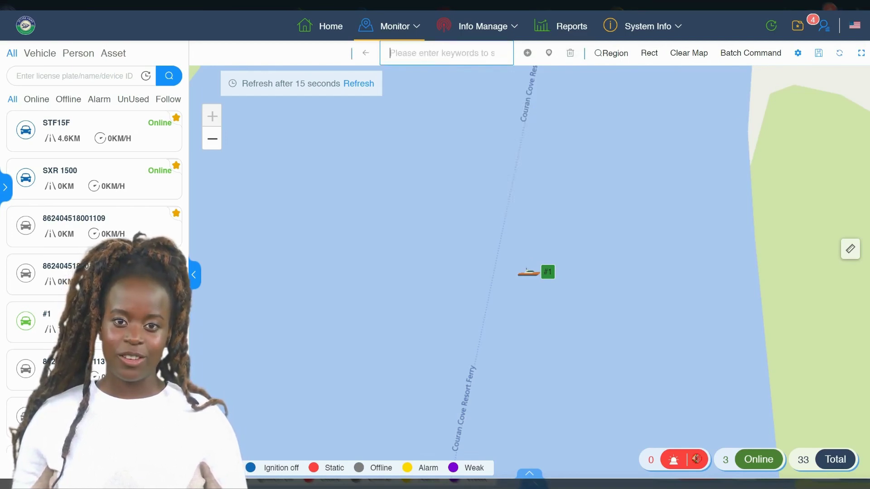
{"action": "type", "text": "s"}
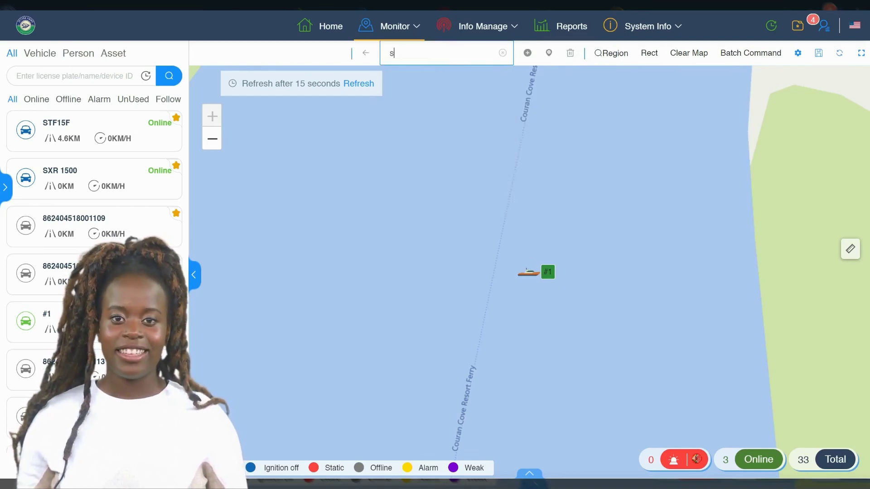
{"action": "key", "text": "BackSpace"}
{"action": "type", "text": "1"}
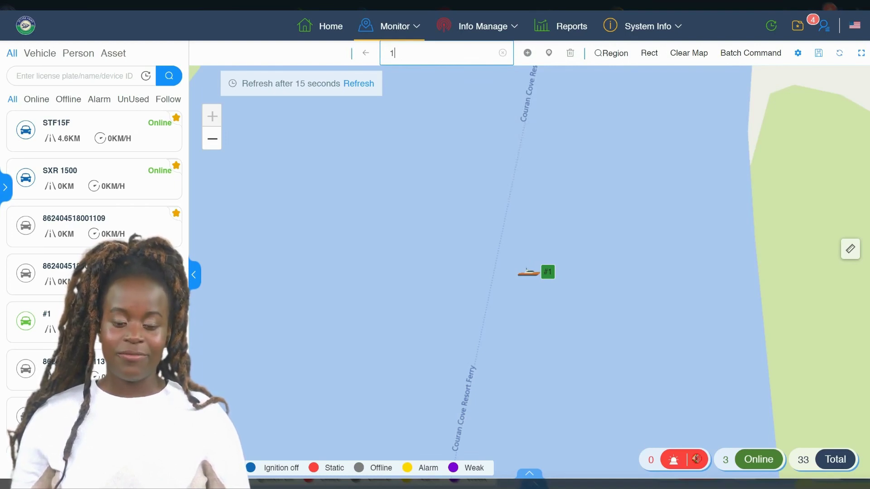
{"action": "key", "text": "BackSpace"}
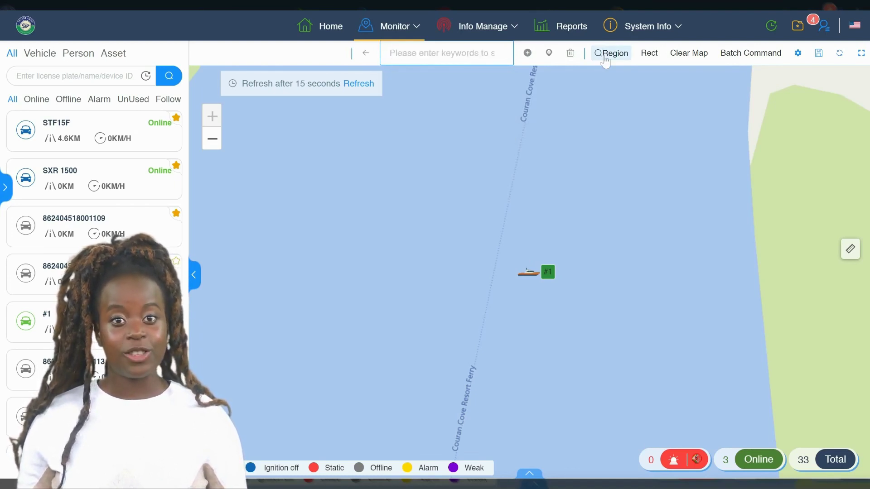
{"action": "left_click", "coordinate": [606, 55]}
{"action": "left_click", "coordinate": [512, 53]}
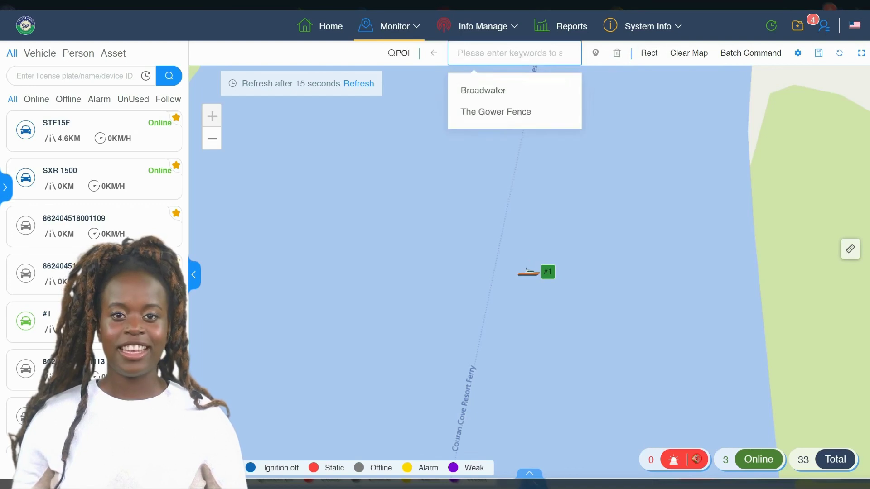
{"action": "left_click", "coordinate": [497, 92]}
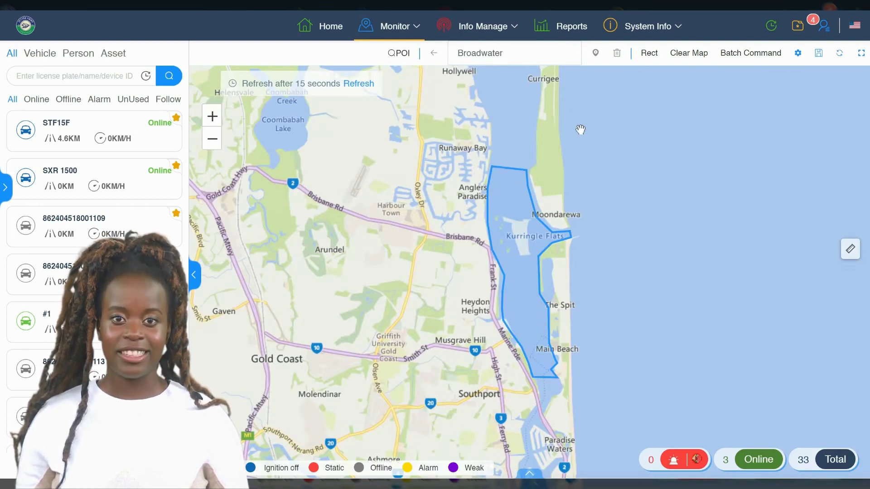
Switch to Rect area-search mode and frame Coomera and the Gold Coast on the map.
{"action": "left_click", "coordinate": [649, 54]}
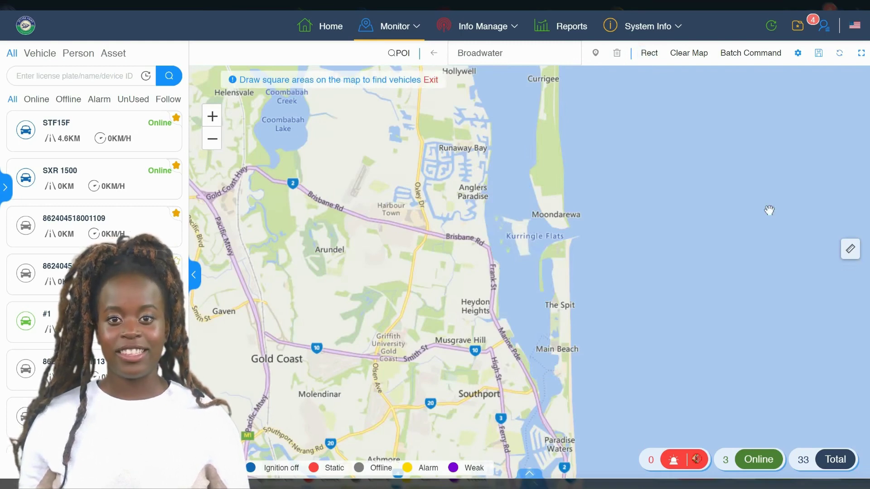
{"action": "scroll", "coordinate": [611, 205], "scroll_direction": "down", "scroll_amount": 1}
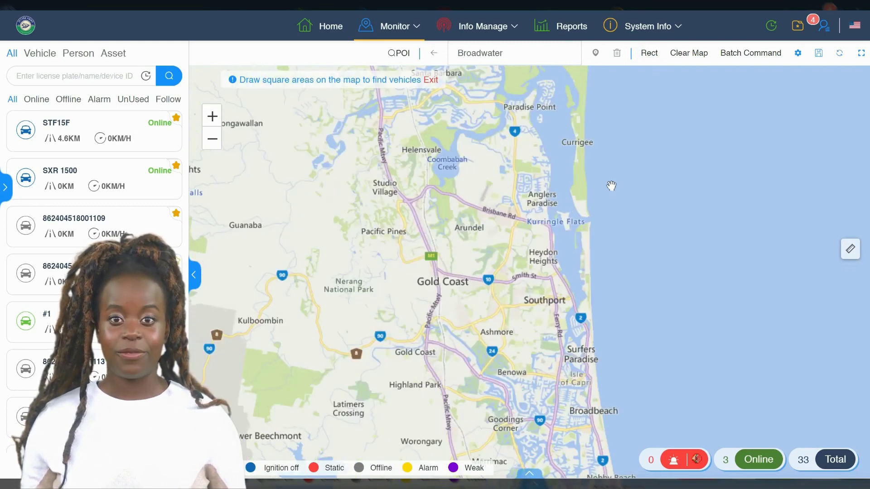
{"action": "left_click_drag", "start_coordinate": [656, 86], "coordinate": [534, 136]}
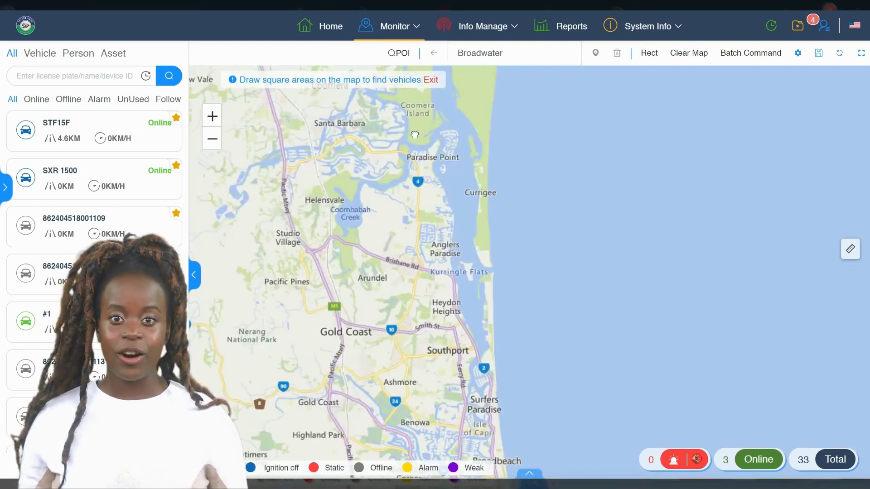
{"action": "left_click_drag", "start_coordinate": [414, 134], "coordinate": [450, 160]}
{"action": "left_click_drag", "start_coordinate": [416, 137], "coordinate": [411, 130]}
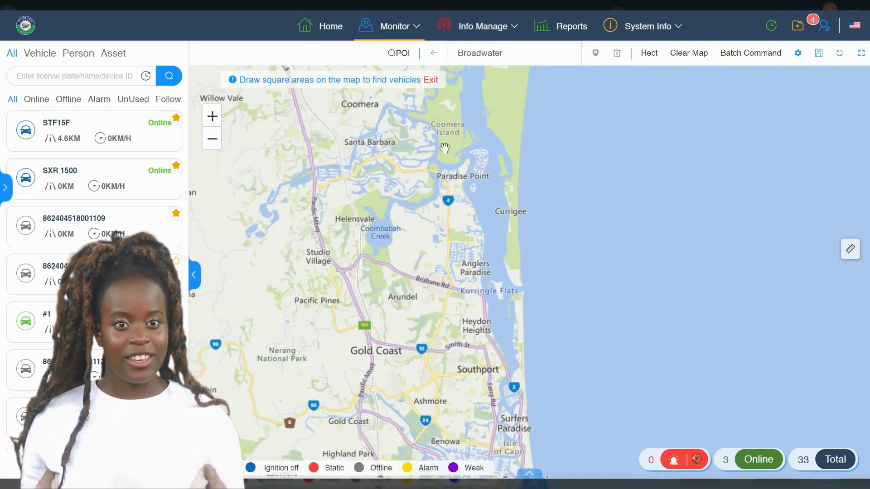
{"action": "left_click_drag", "start_coordinate": [445, 147], "coordinate": [462, 156]}
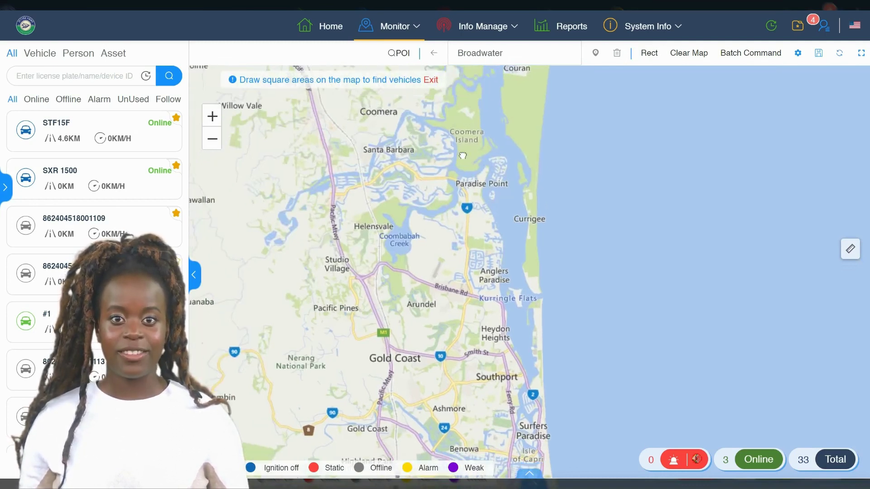